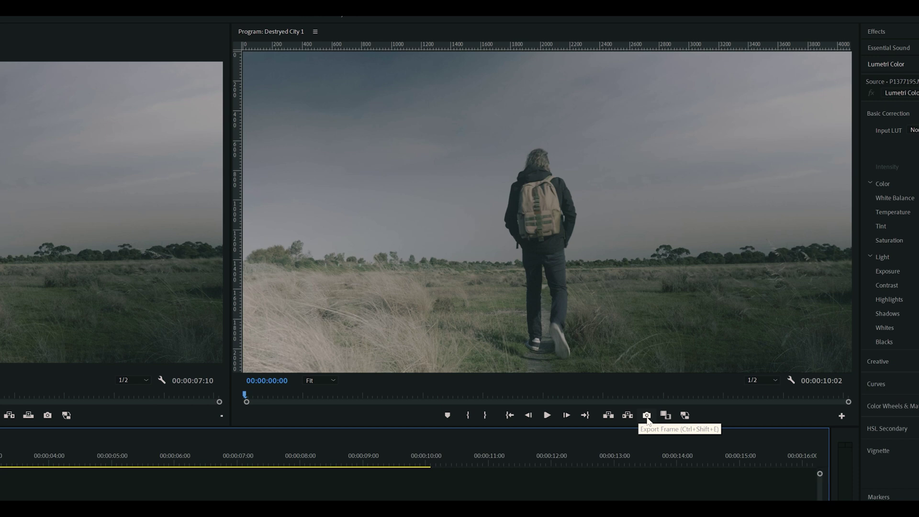
Step: Export the walking shot's opening frame as a still, bringing up Export Frame with TIFF format
click(823, 417)
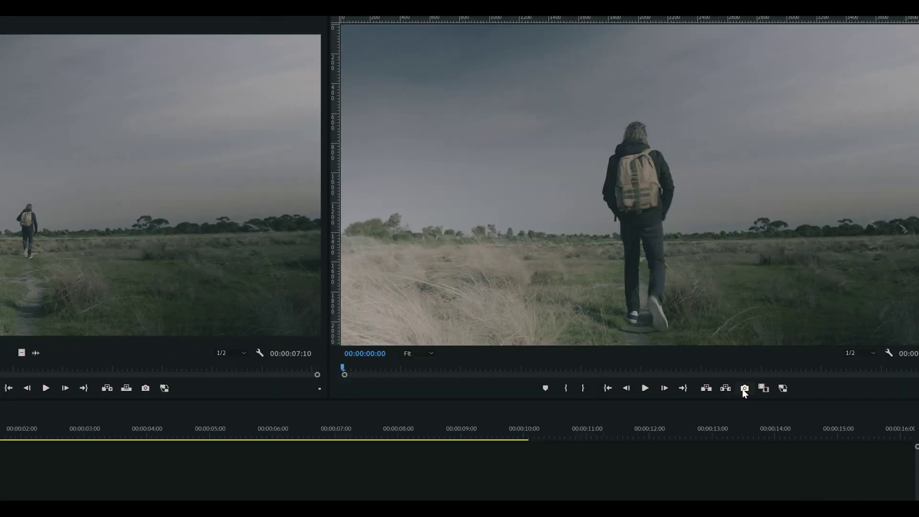
click(744, 388)
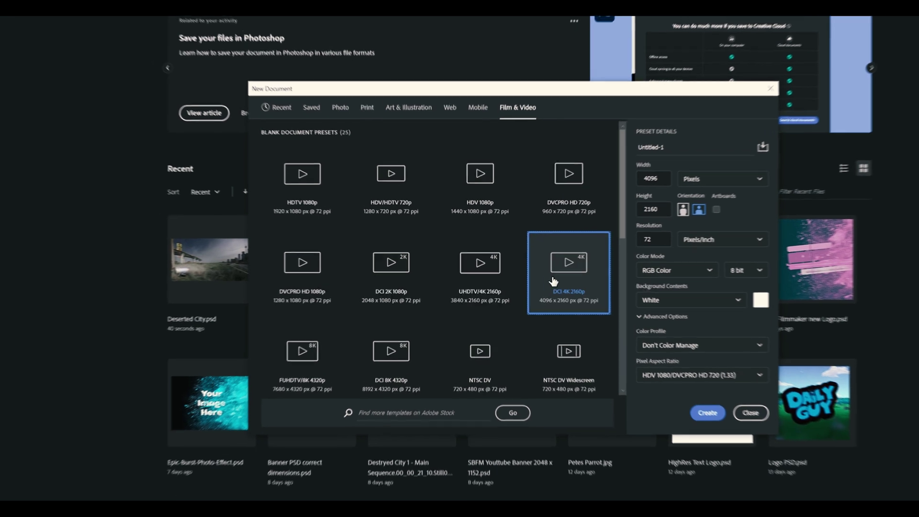
Step: Create a new Photoshop document at the DCI 8K 4320p preset
scroll(555, 282, down, 3)
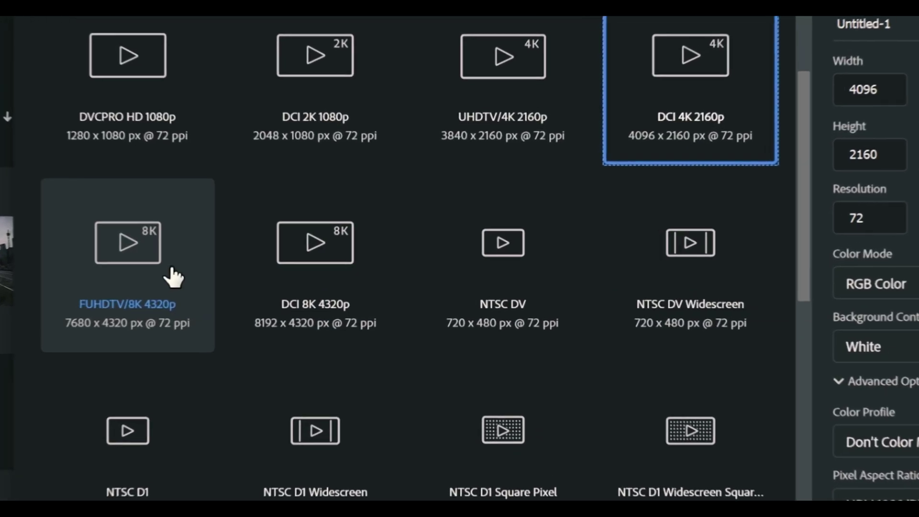
click(273, 265)
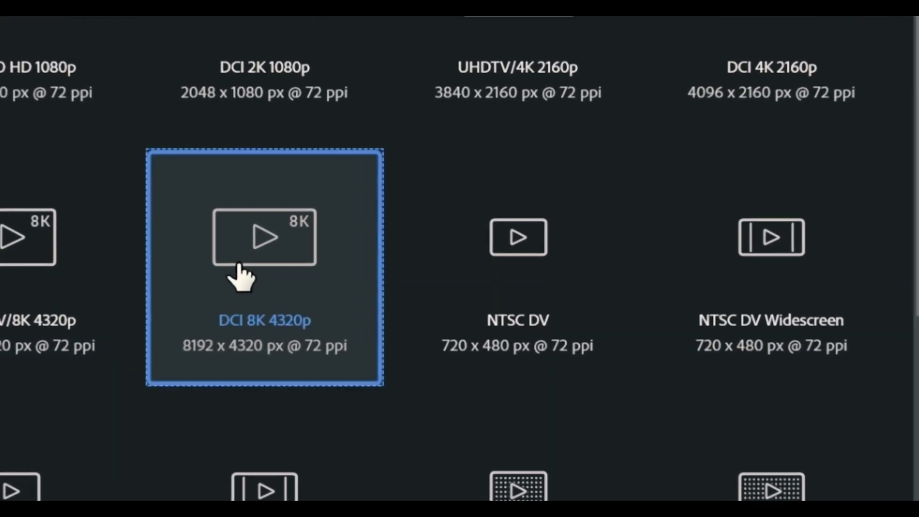
key(Return)
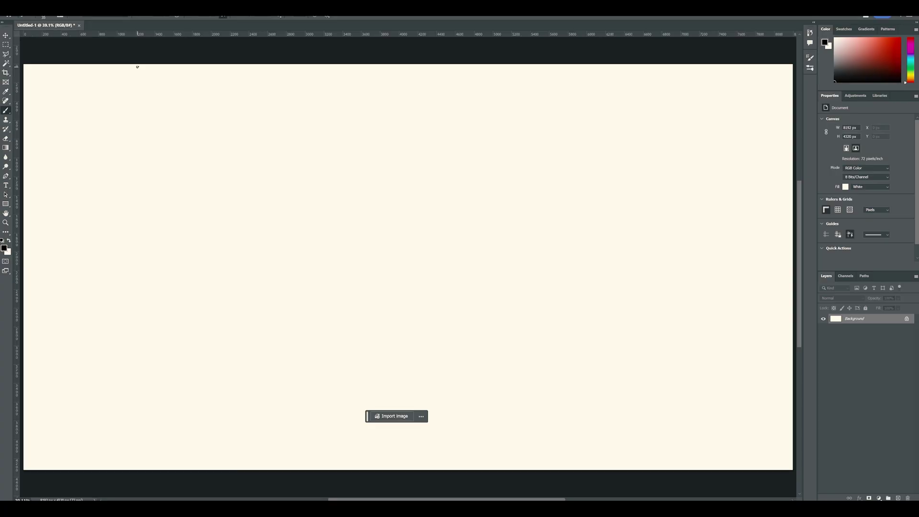
Step: Place the Carl Walking image embedded into the canvas and confirm it
click(19, 14)
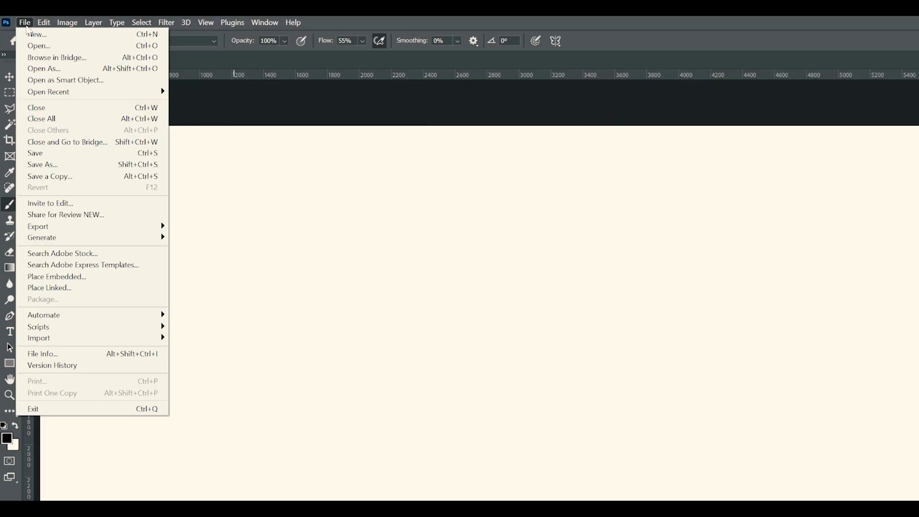
click(56, 277)
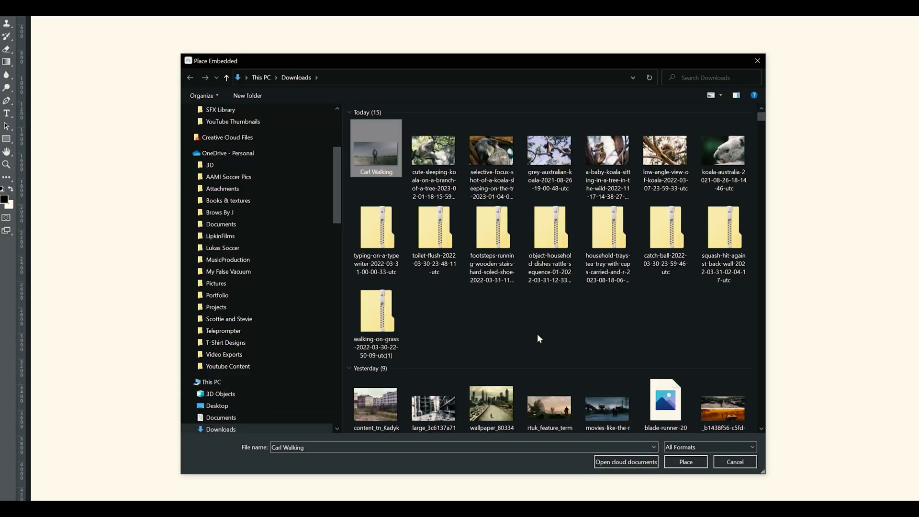
click(674, 458)
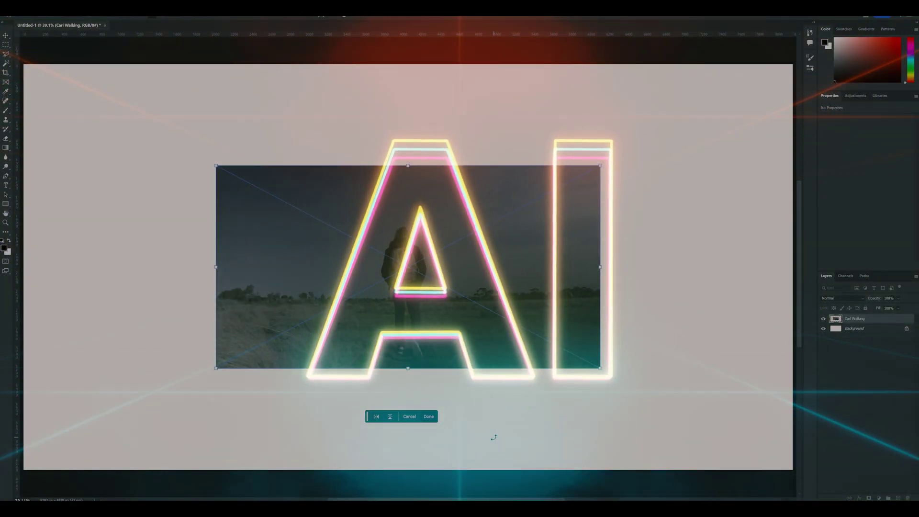
key(Return)
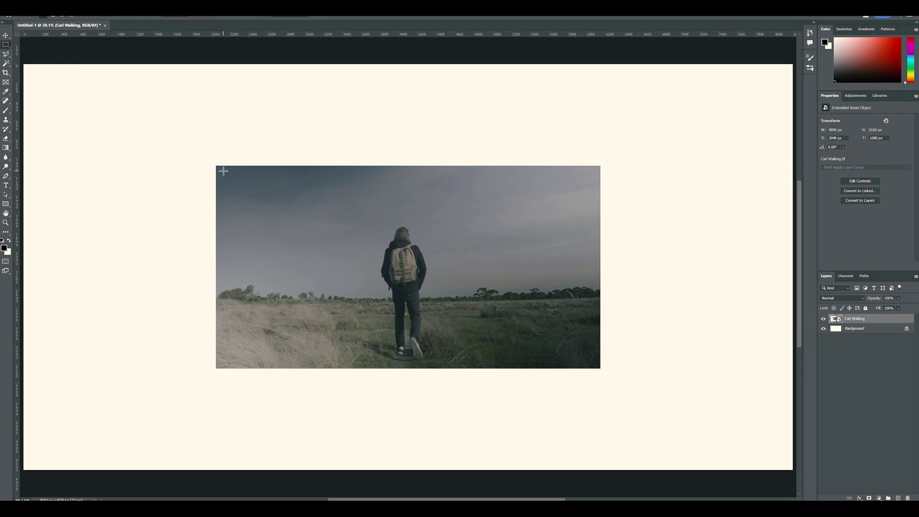
Step: Marquee-select just inside the photo, then invert the selection to the empty surroundings
drag(588, 361, 594, 365)
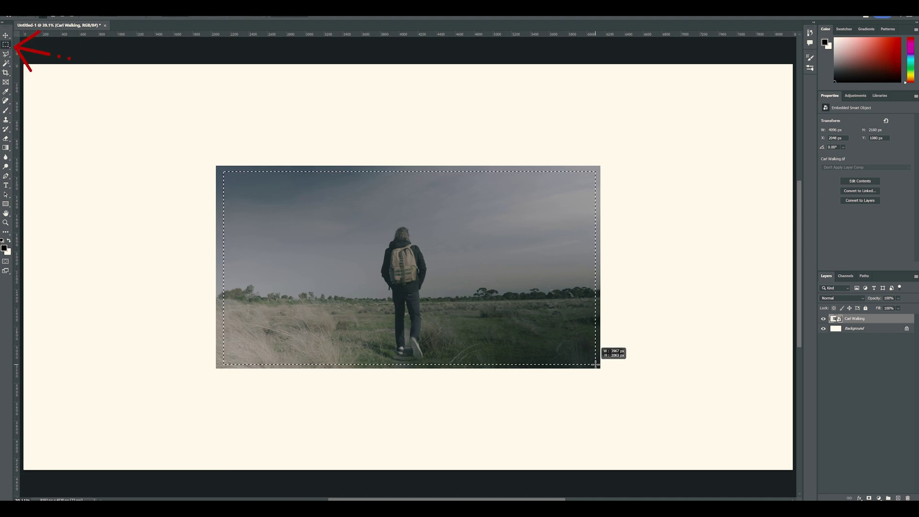
drag(595, 365, 595, 365)
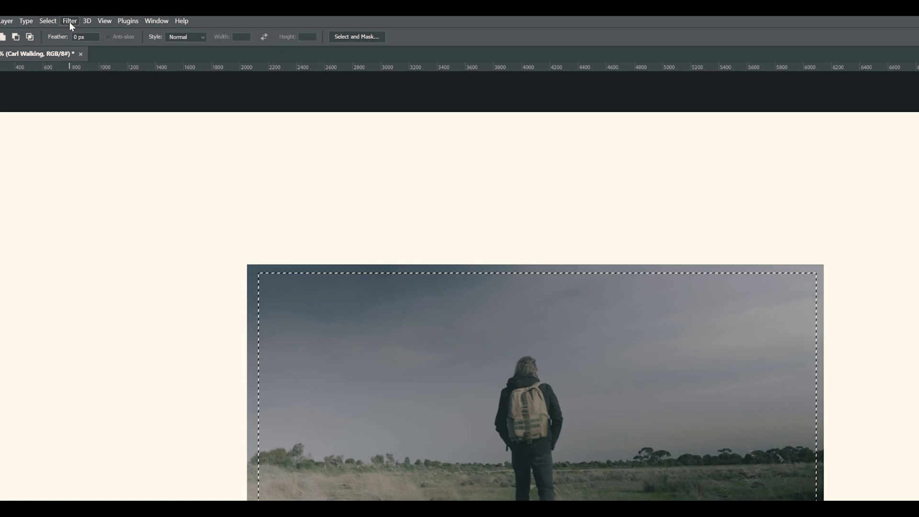
click(52, 21)
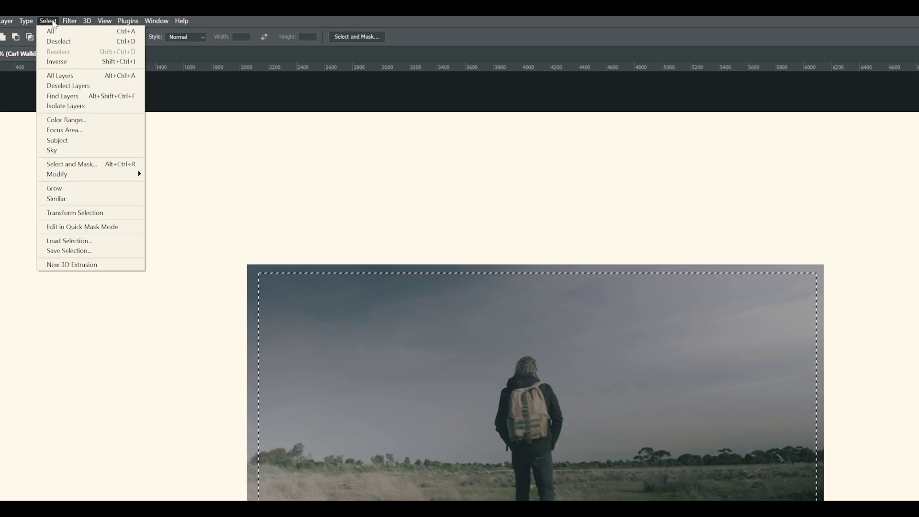
click(53, 62)
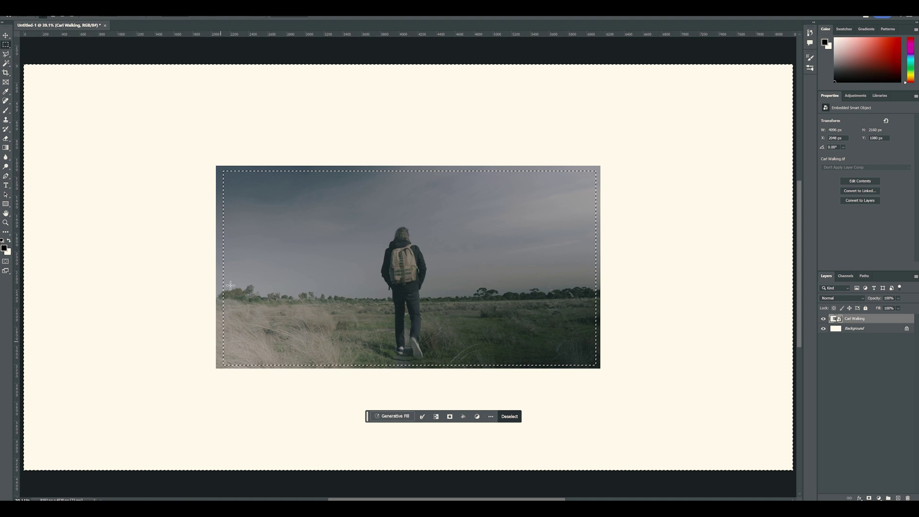
Step: Generative-fill the surroundings with landscape and pick the third generated variation
click(391, 416)
click(522, 417)
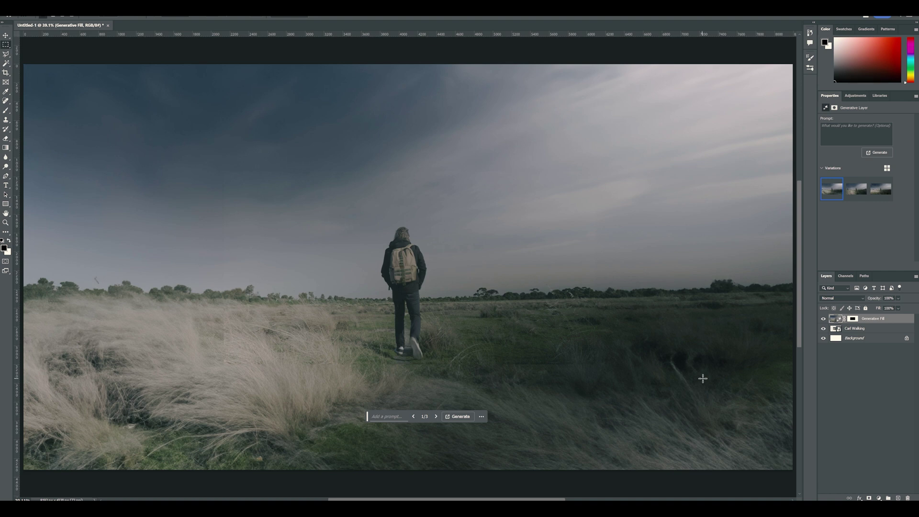
click(854, 191)
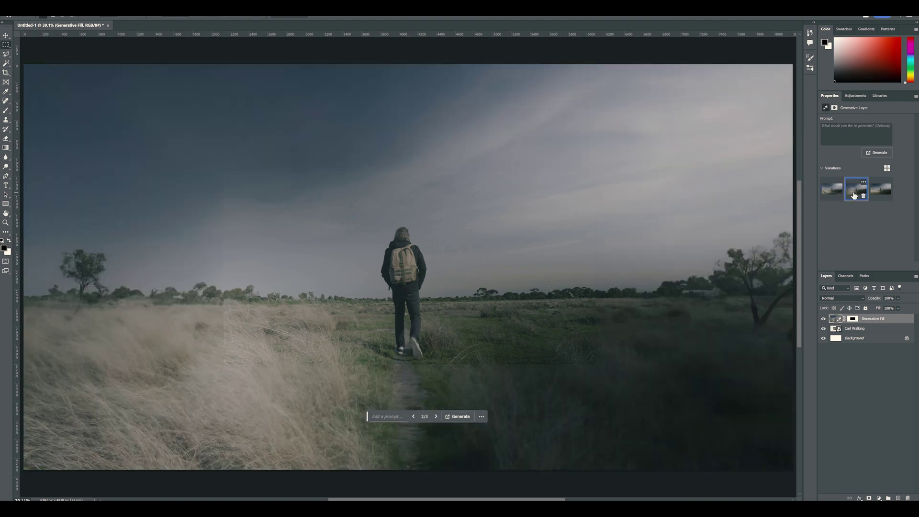
click(879, 193)
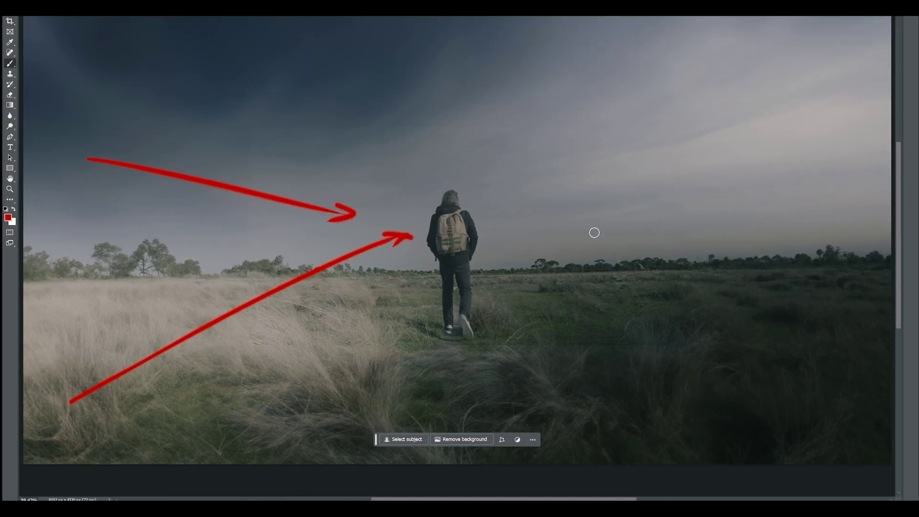
Step: Sketch two red arrows toward the walker and a rayed red sun, then select all and delete them
mouse_move(875, 154)
mouse_down()
mouse_move(520, 205)
mouse_move(543, 211)
mouse_up()
drag(875, 350, 580, 269)
drag(517, 271, 527, 287)
drag(717, 55, 708, 60)
drag(670, 112, 617, 138)
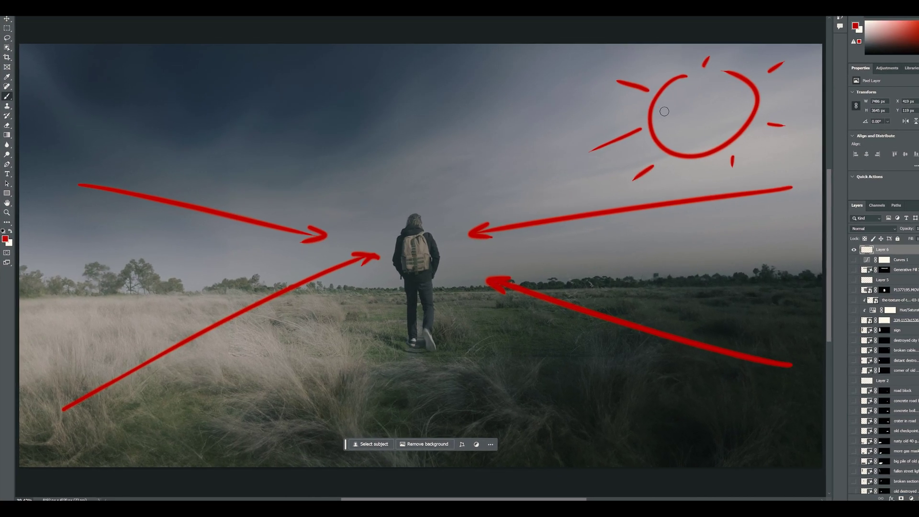
drag(686, 85, 768, 80)
drag(729, 128, 750, 115)
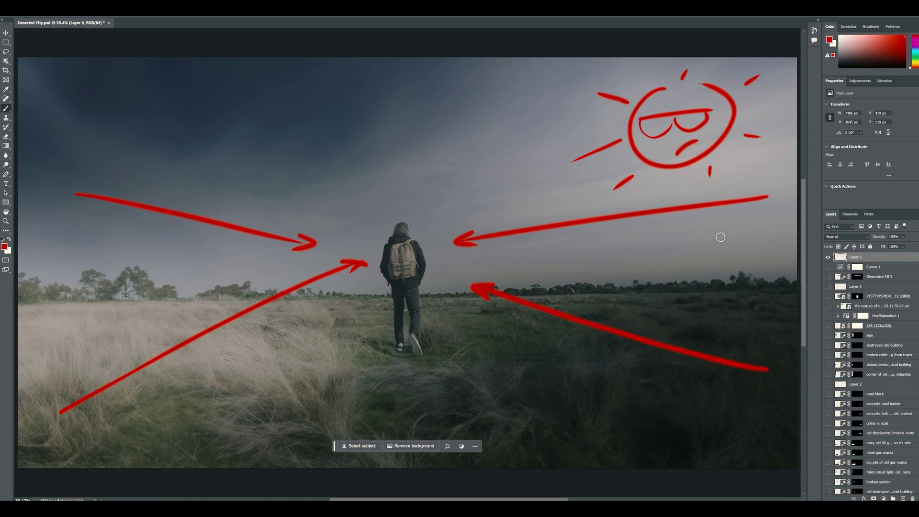
key(ctrl+a)
key(Delete)
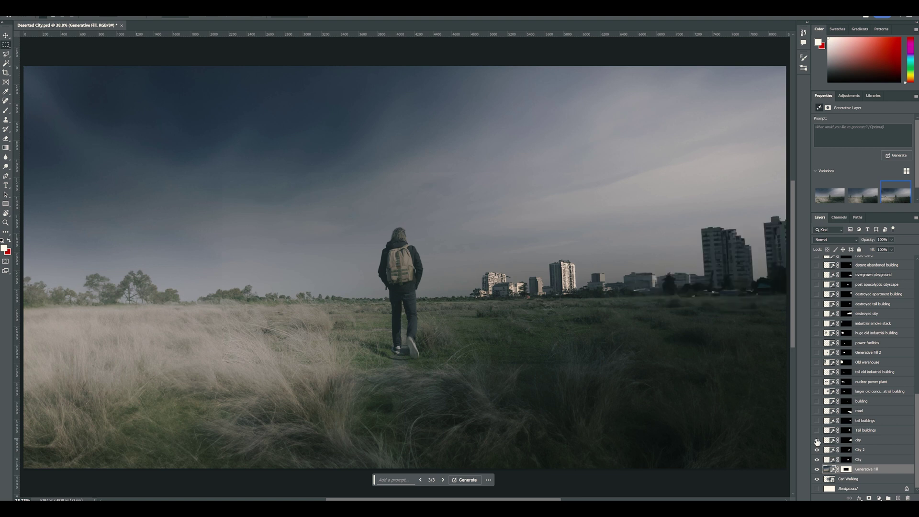
Step: Show the road, industrial building, nuclear plant, warehouse, power facility and smokestack layers
click(817, 411)
click(817, 392)
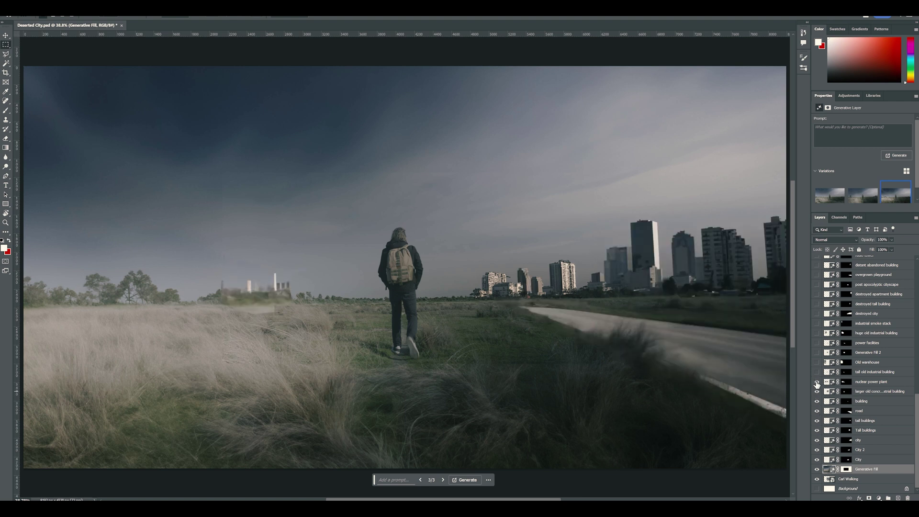
click(817, 382)
click(817, 372)
click(817, 362)
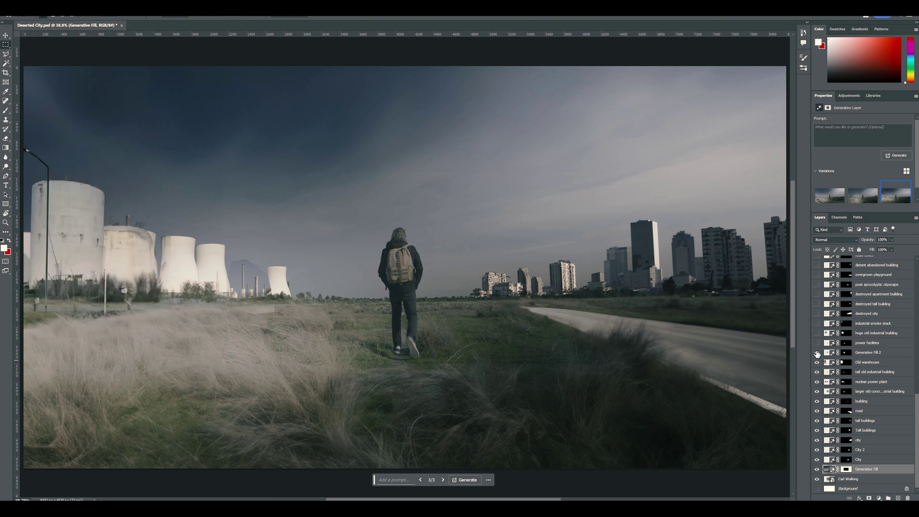
click(816, 353)
click(817, 343)
click(817, 333)
click(816, 324)
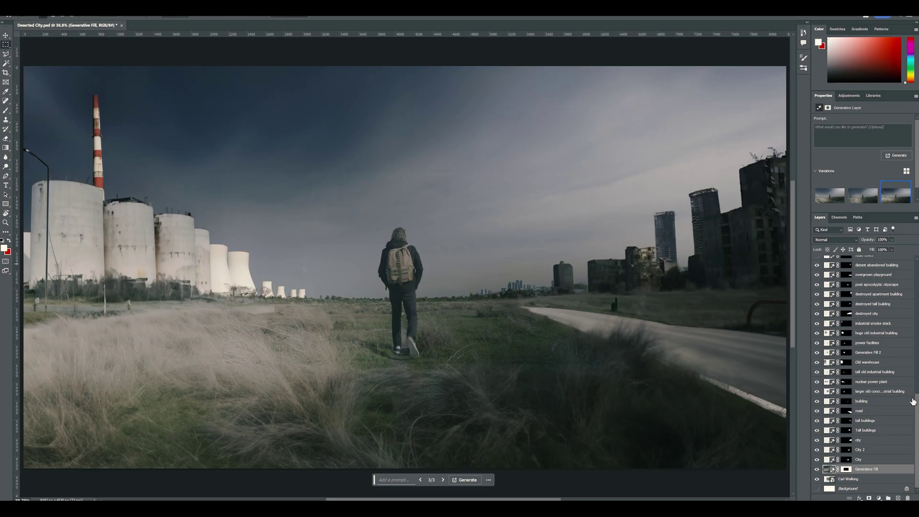
Step: Reveal the radio tower, overgrown motorway, destroyed overpass and five more ruin layers
scroll(904, 383, up, 2)
click(817, 372)
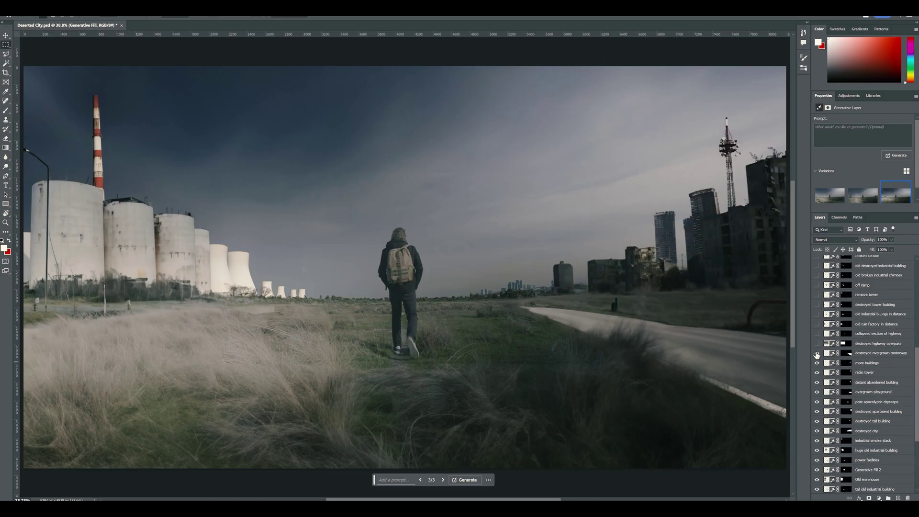
click(817, 353)
click(817, 343)
drag(816, 333, 816, 285)
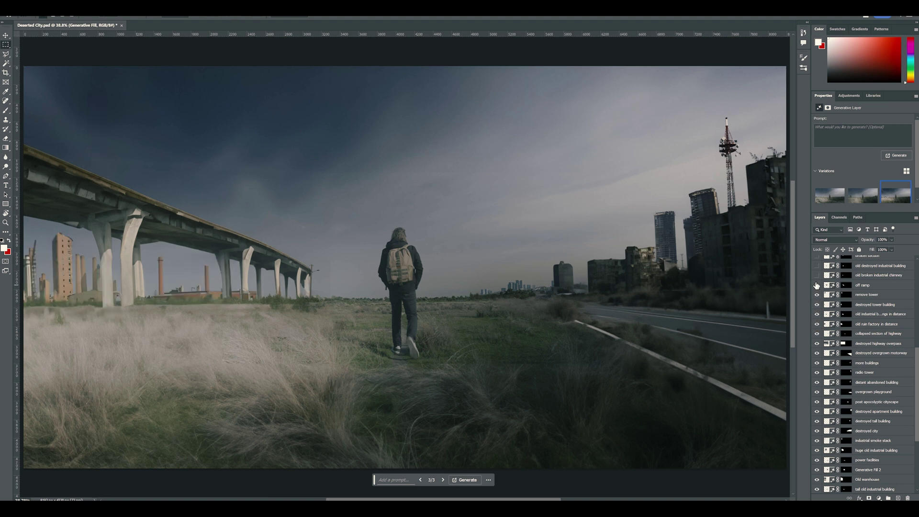
scroll(868, 347, up, 5)
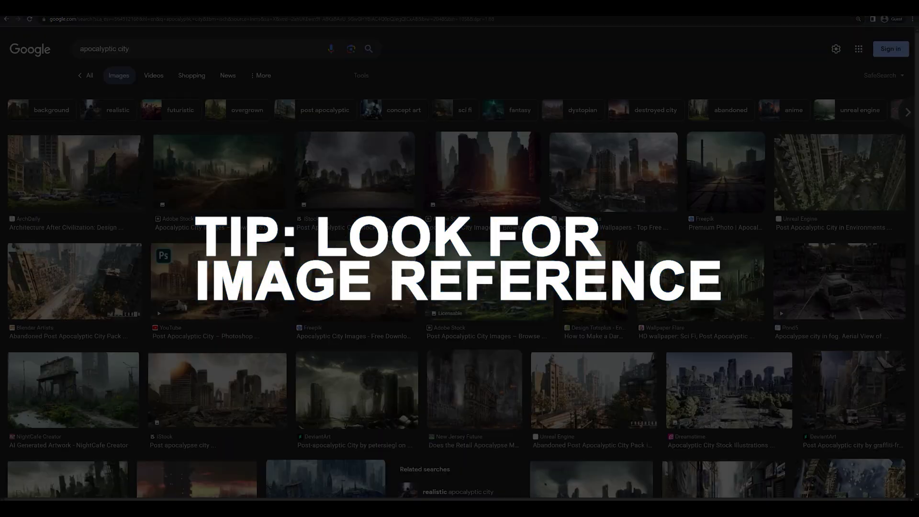
Step: Search 'apocalyptic city movie' images and preview stills, ending on figures passing a broken overpass
click(488, 280)
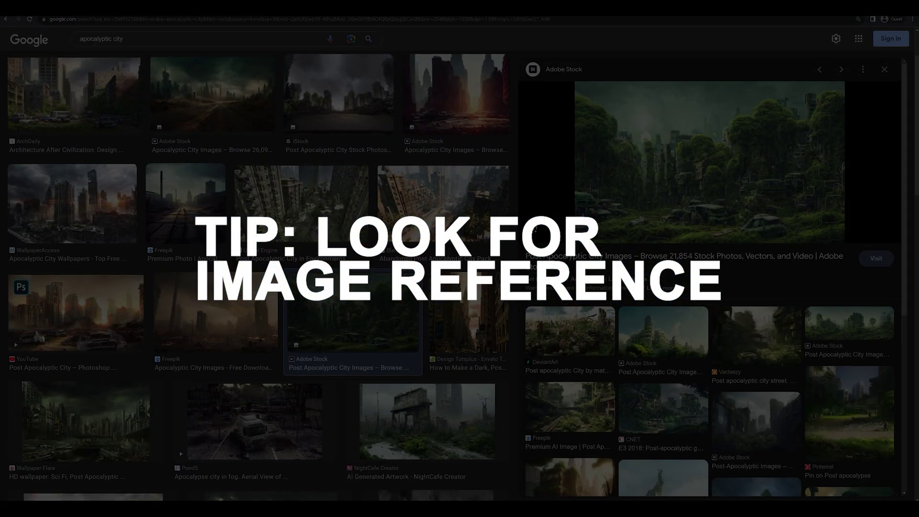
scroll(258, 276, down, 4)
click(254, 239)
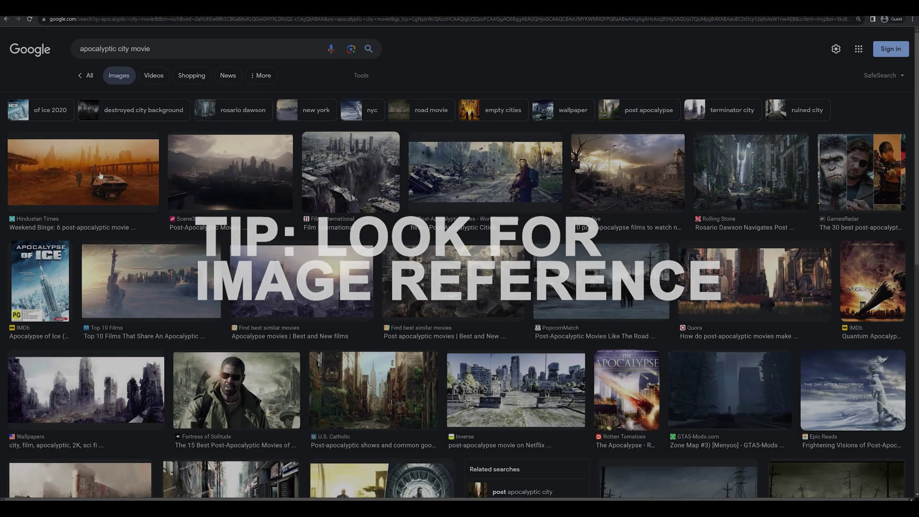
click(101, 175)
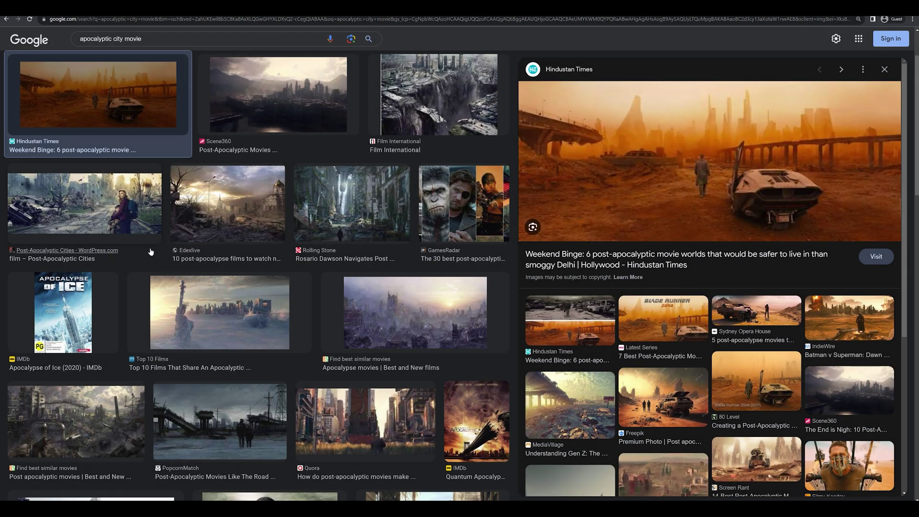
click(205, 223)
scroll(205, 224, down, 2)
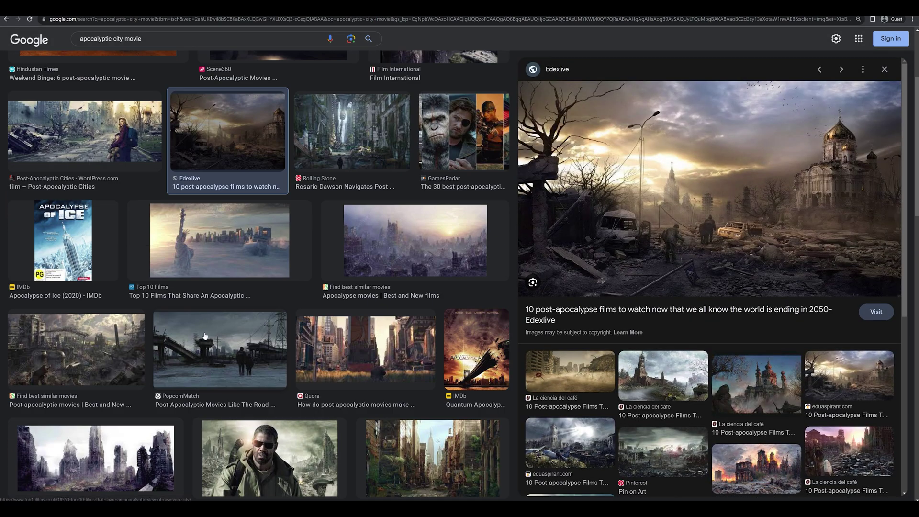
click(205, 336)
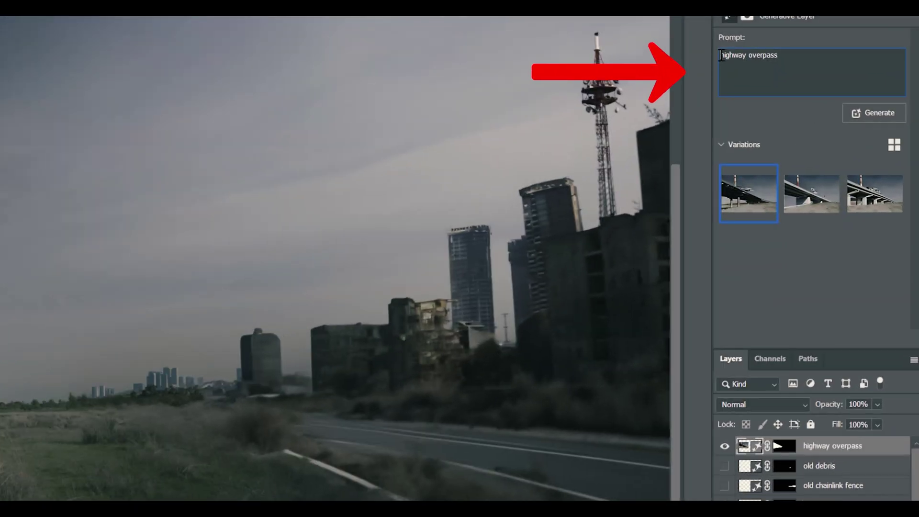
Step: Regenerate the overpass as 'destroyed highway overpass' and show the gas mask and rusty barrel layers
text(destroyed)
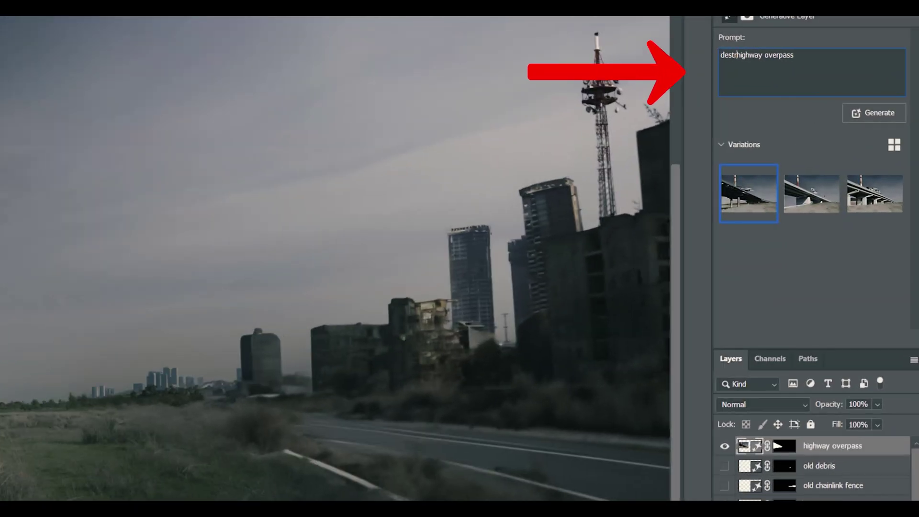
click(874, 112)
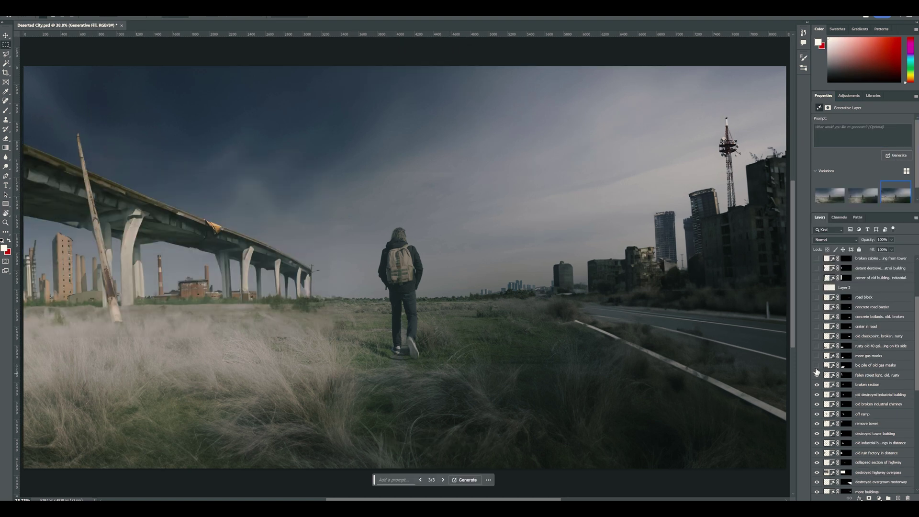
click(817, 366)
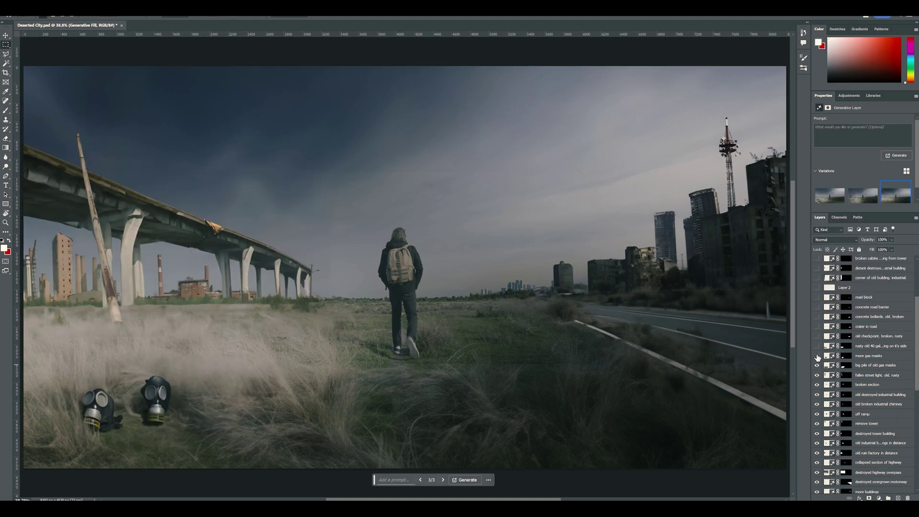
click(816, 356)
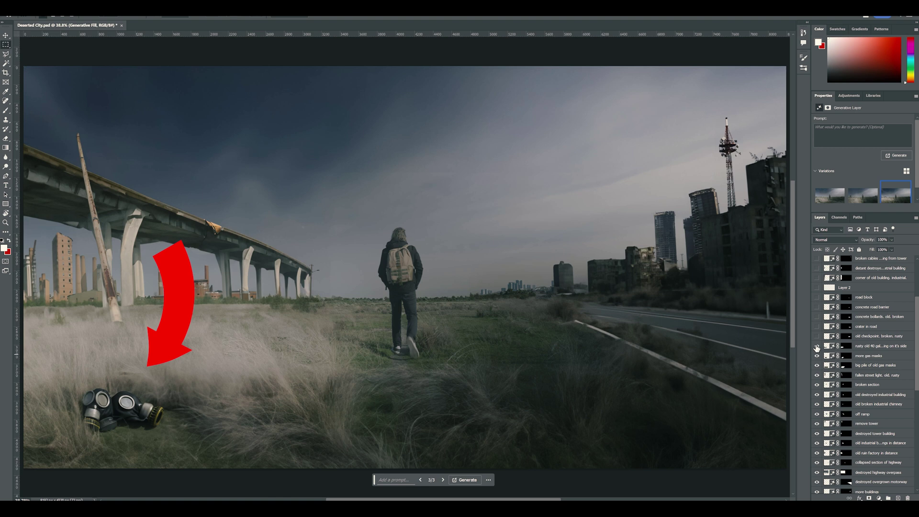
click(817, 346)
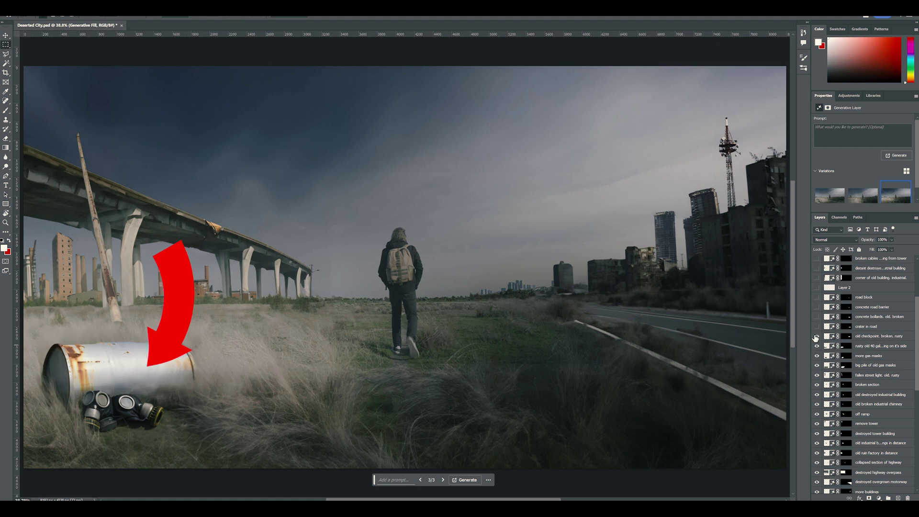
Step: Reveal the checkpoint, rusty building corner, sign, desaturated biohazard sign, texture overlay and smoke plume
drag(815, 338, 817, 299)
click(816, 278)
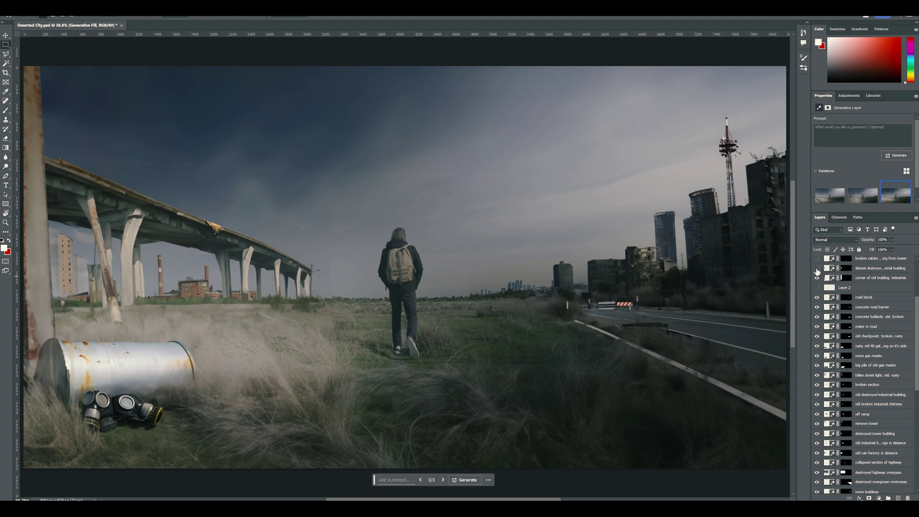
drag(816, 269, 816, 330)
click(816, 329)
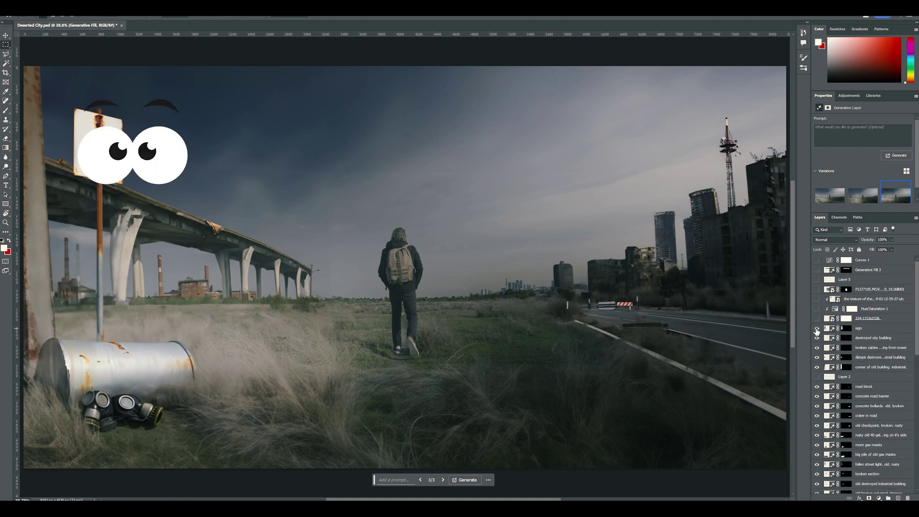
click(817, 319)
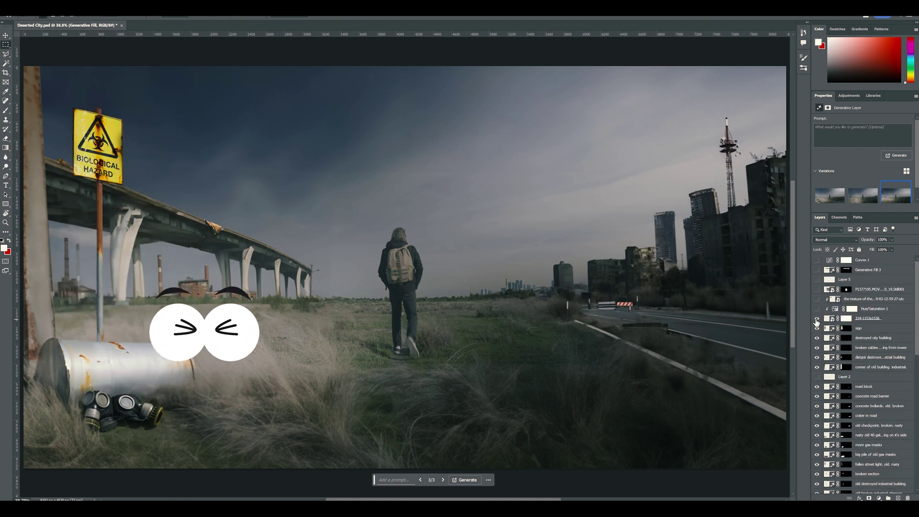
click(816, 308)
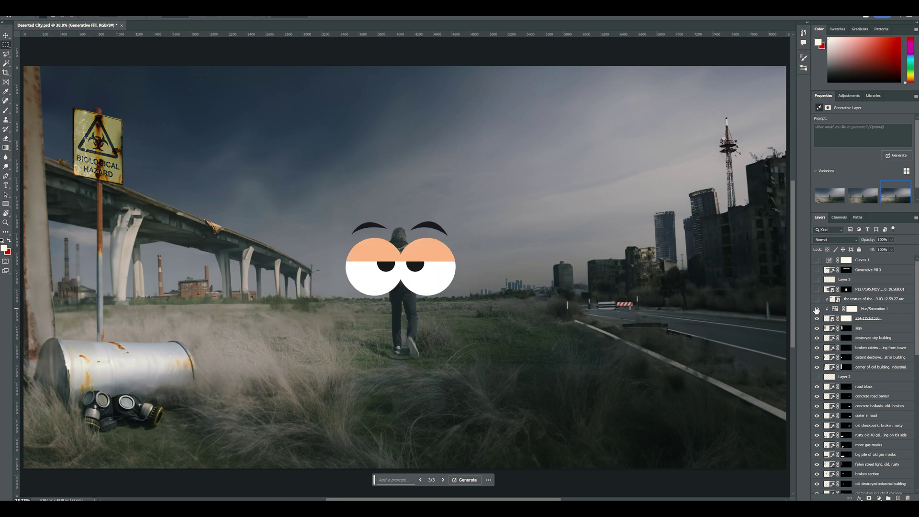
click(816, 299)
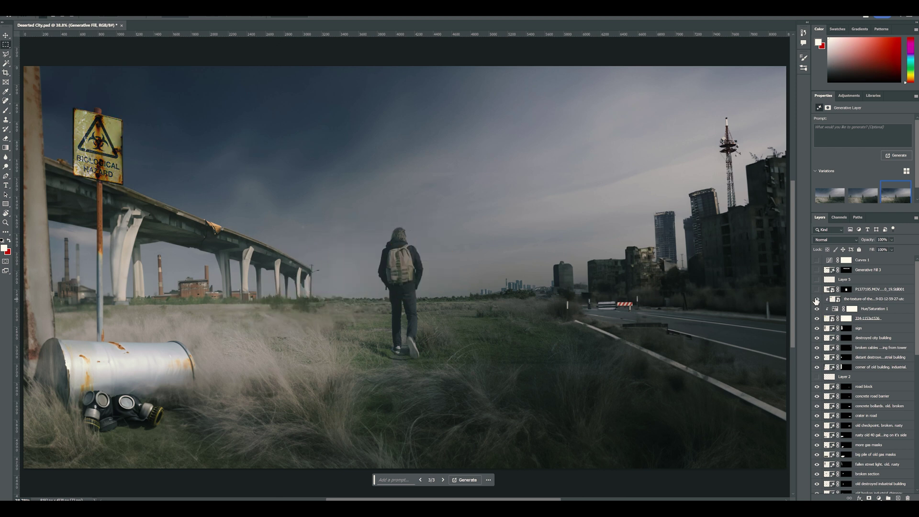
click(817, 289)
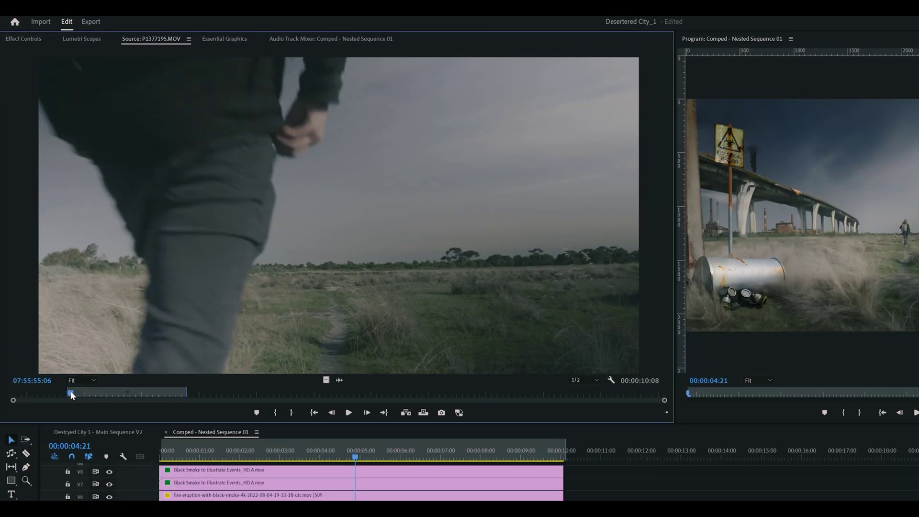
Step: Export an empty-field source frame as the 'Clean Plate' TIFF and place it into the composite
drag(70, 393, 50, 395)
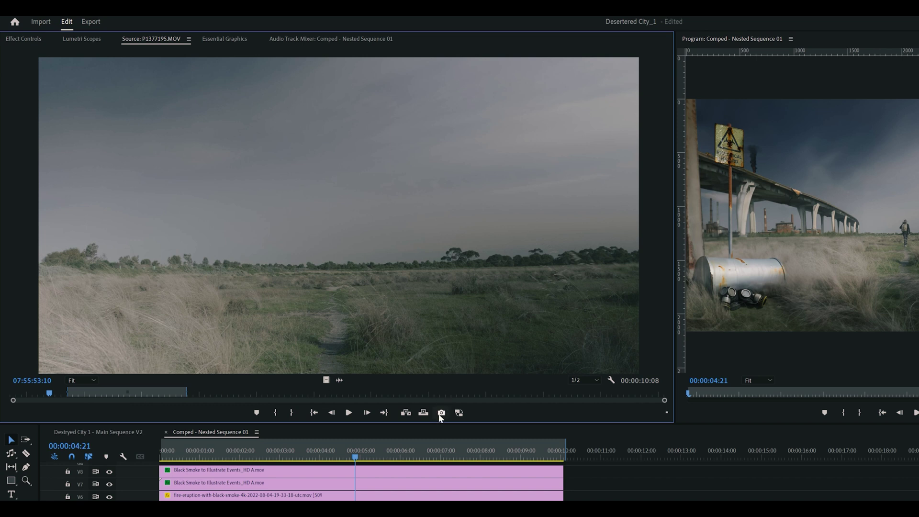
click(440, 413)
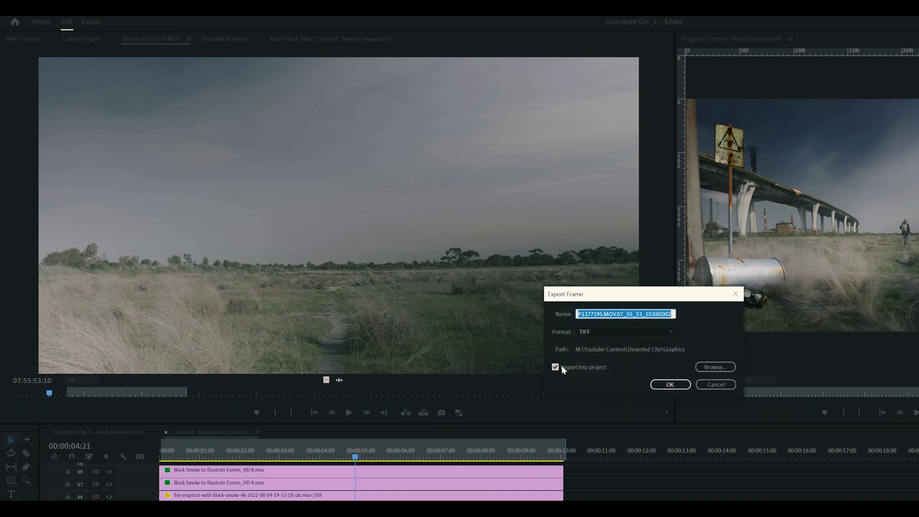
text(Clean Plare)
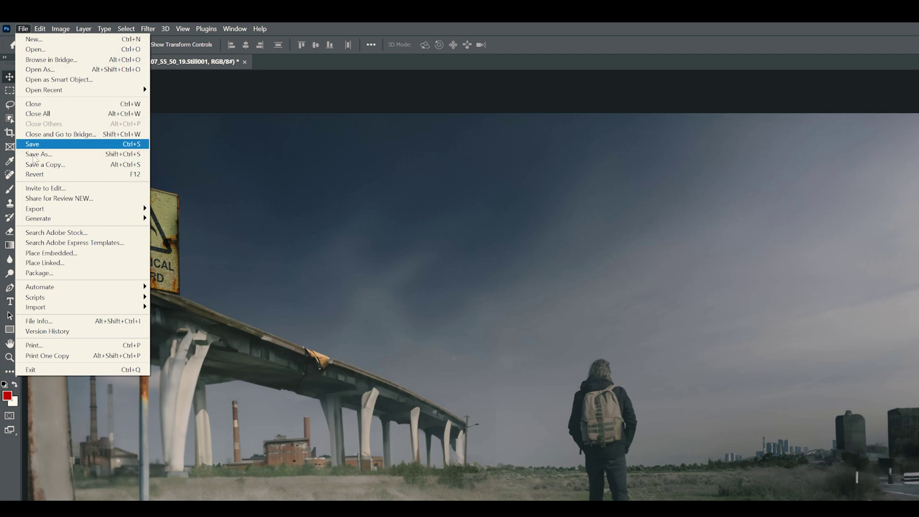
click(62, 251)
click(389, 123)
click(340, 328)
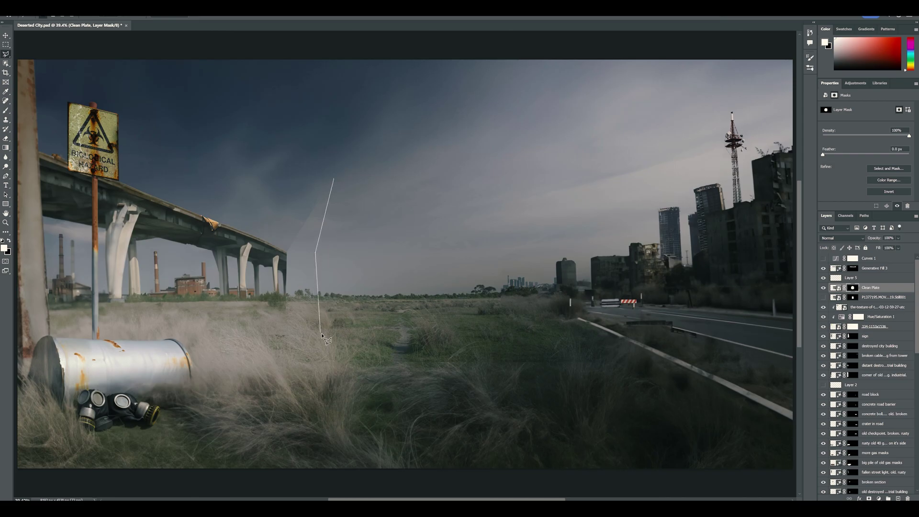
Step: Close the lasso selection left of centre, fill the Clean Plate mask inside it, then deselect
click(333, 180)
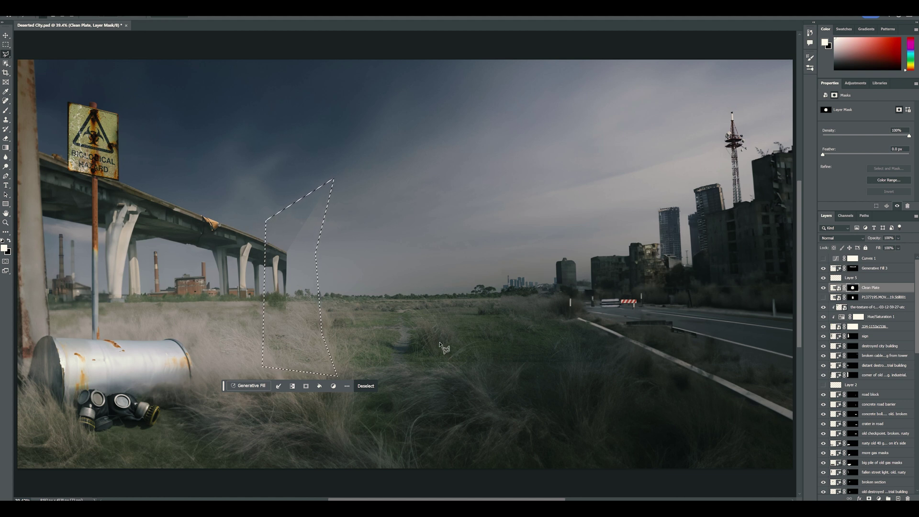
key(Delete)
key(ctrl+d)
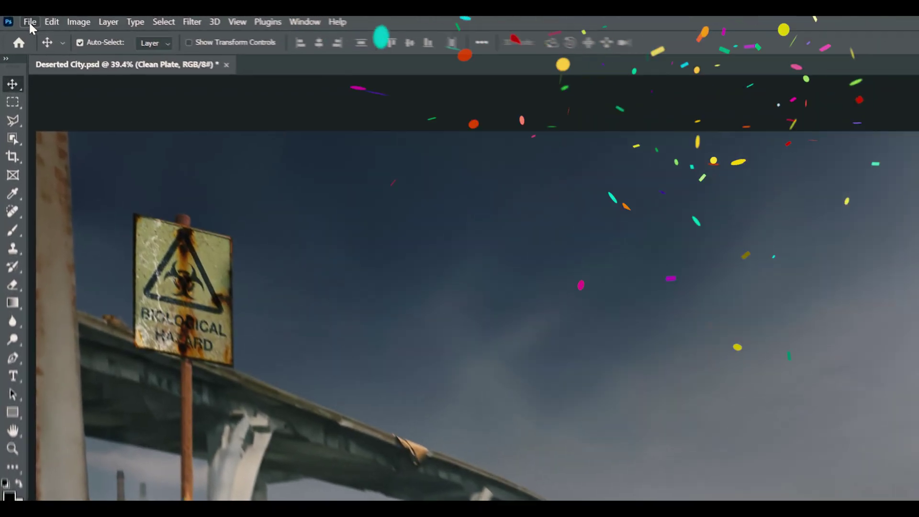
click(26, 21)
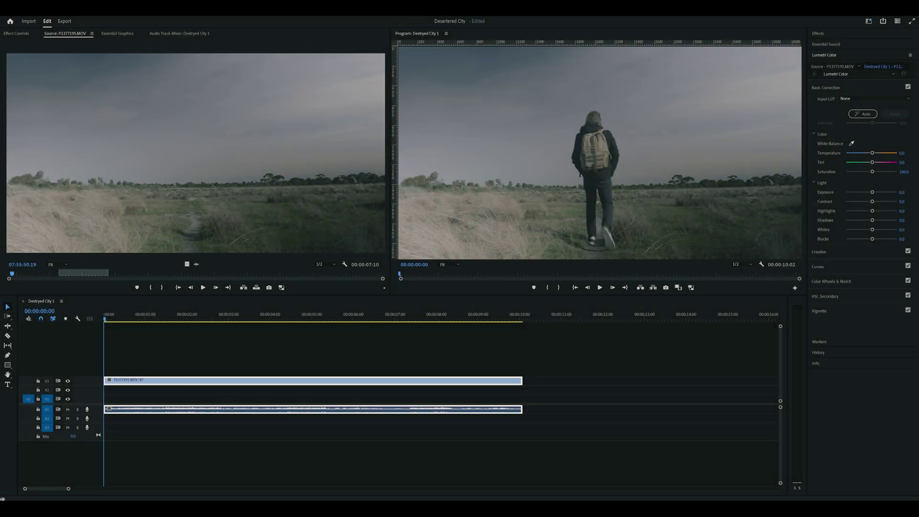
Step: Put the exported still on track V2 above the footage and extend it to the footage length
drag(186, 263, 96, 393)
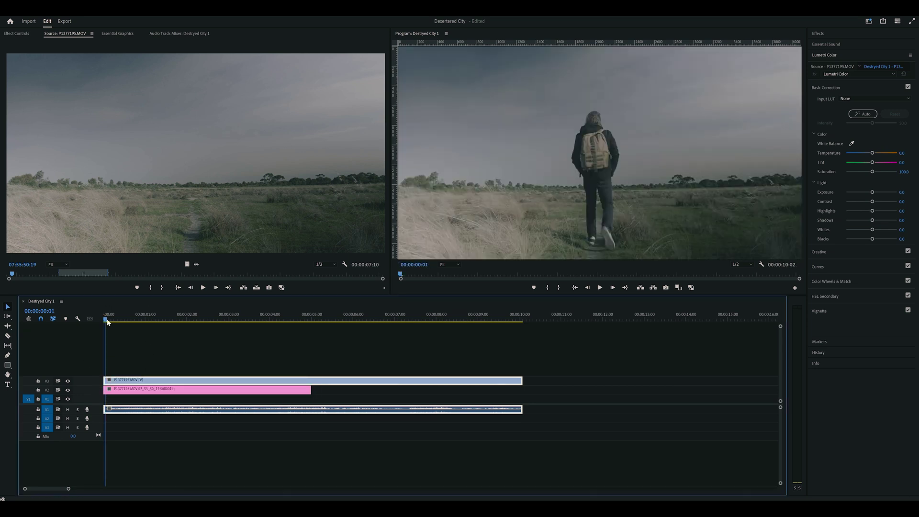
key(space)
drag(315, 393, 522, 395)
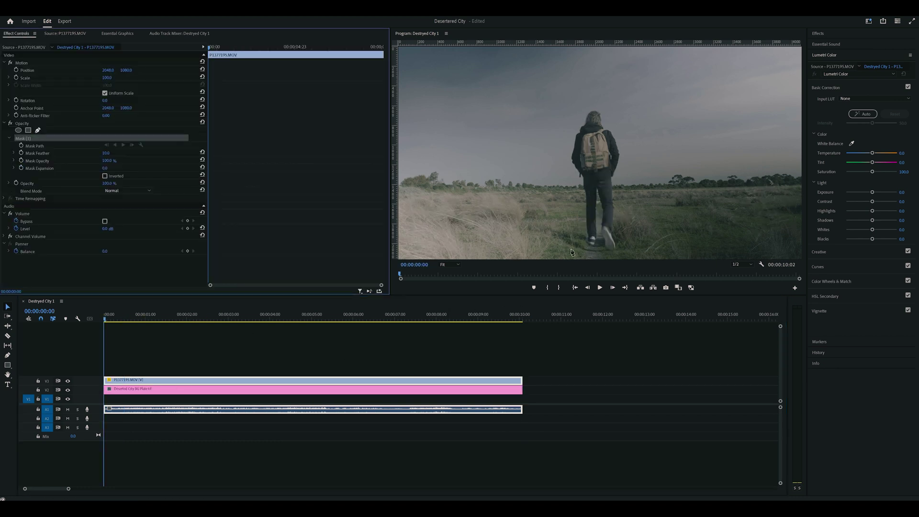
Step: Close a pen mask around the walking man, widen its lower-right point, and scrub to check it
click(643, 176)
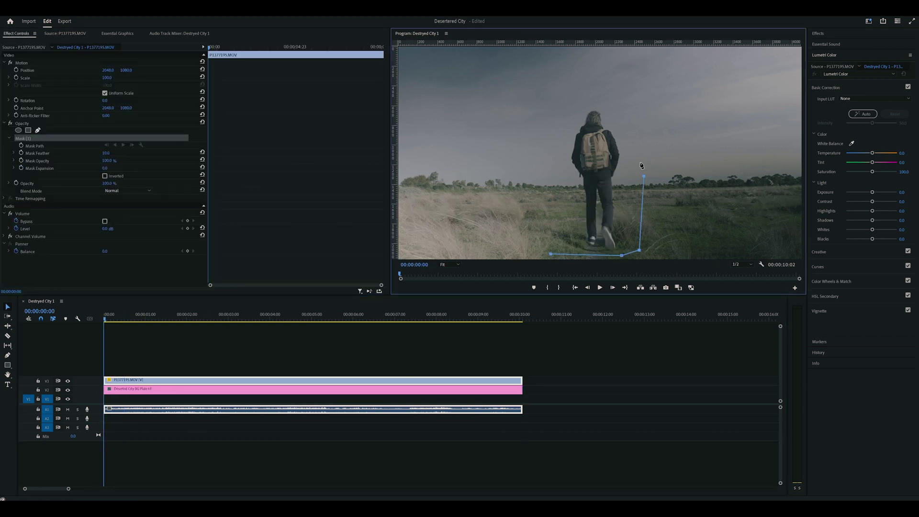
click(530, 252)
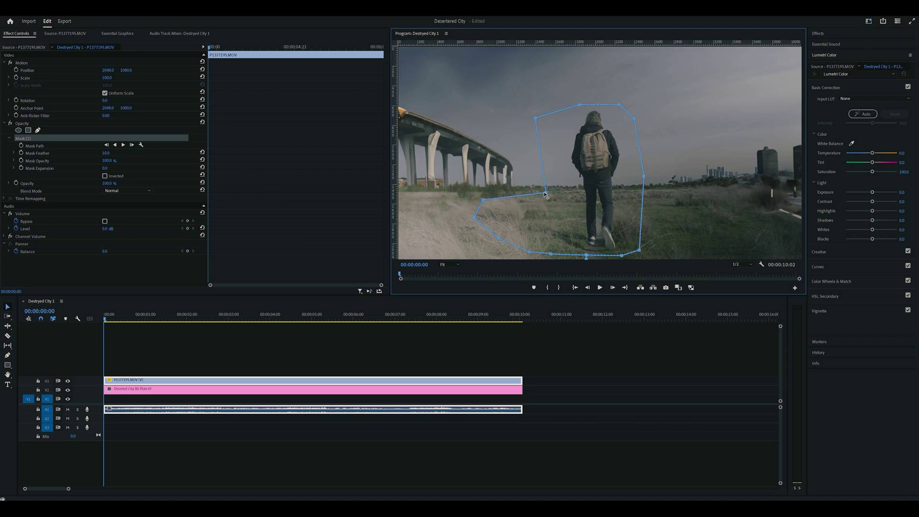
drag(106, 320, 141, 317)
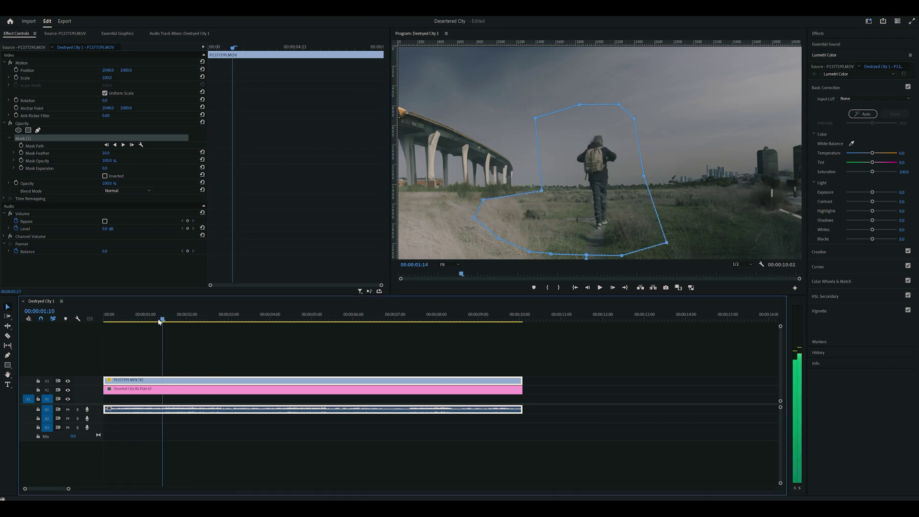
drag(639, 250, 664, 238)
mouse_move(142, 319)
mouse_down()
mouse_move(150, 316)
mouse_move(137, 317)
mouse_up()
Step: Set Scale to 50 on the walker clip and the background plate, then move the playhead to 0
click(106, 78)
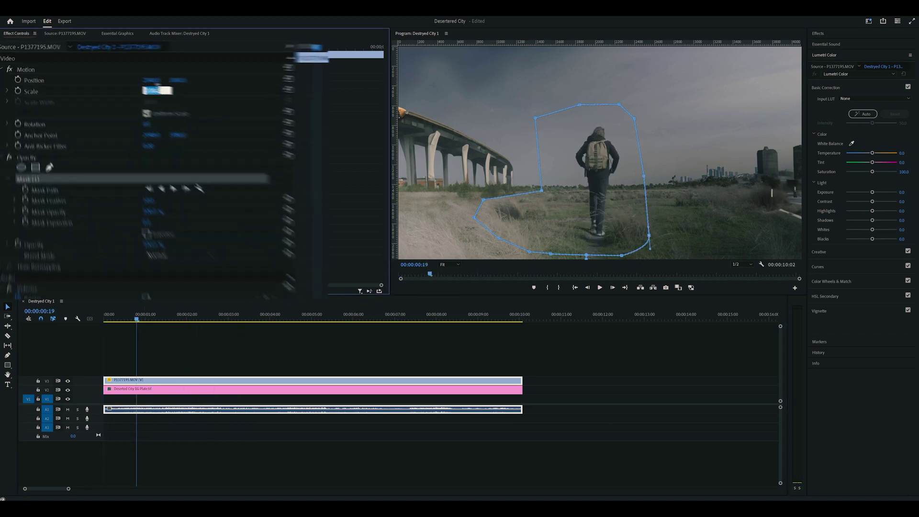
text(50)
key(Return)
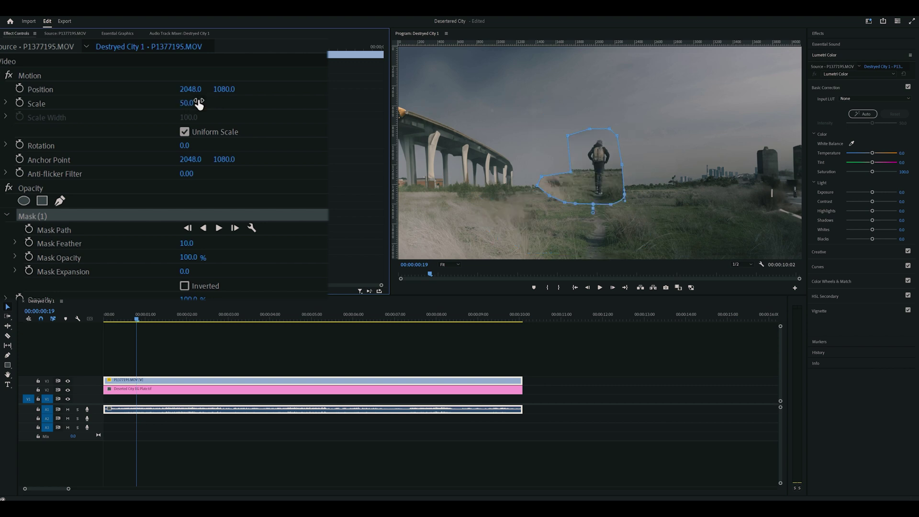
click(146, 390)
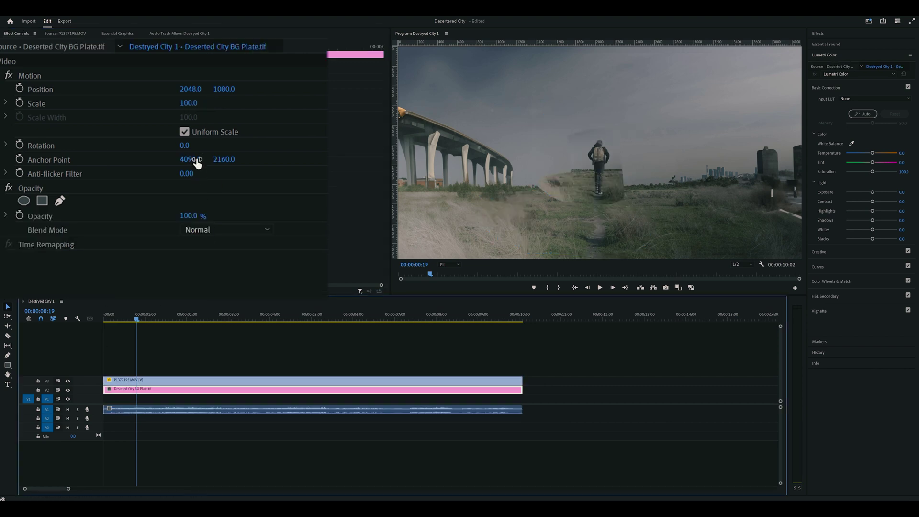
click(189, 104)
text(50)
key(Return)
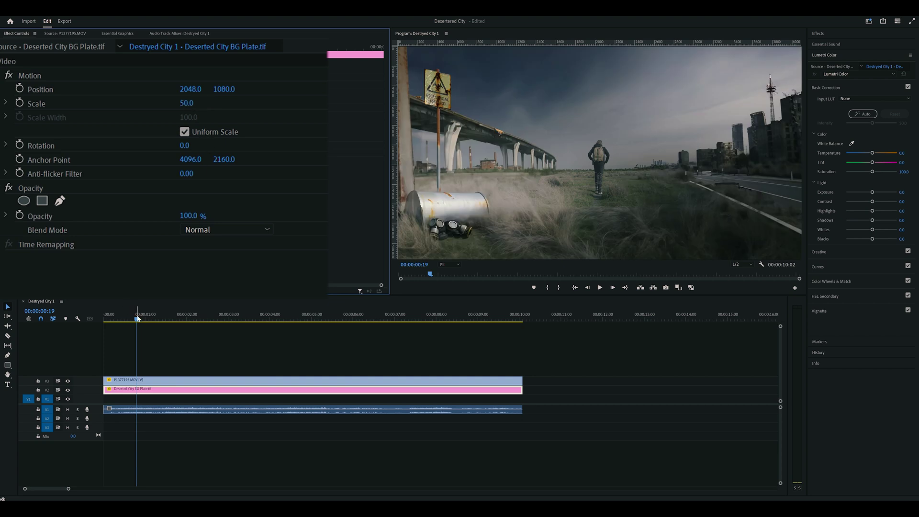
drag(137, 318, 448, 324)
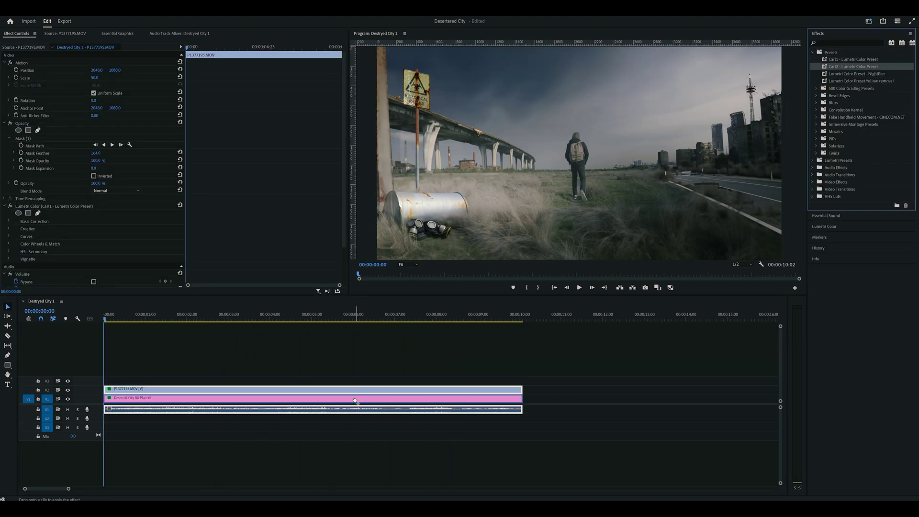
Step: Apply the Cart1 Lumetri Color preset to the clip and select its second Lumetri Color effect
drag(355, 400, 355, 401)
click(128, 392)
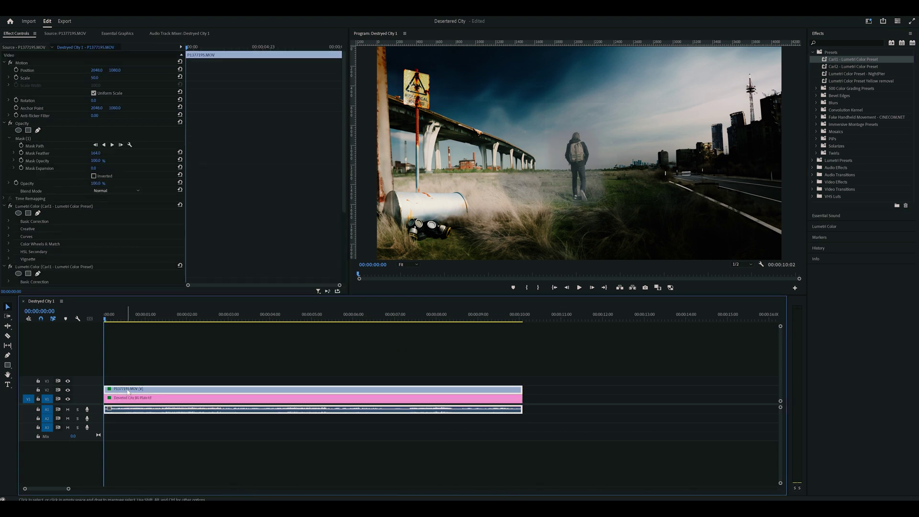
scroll(50, 201, down, 3)
click(26, 181)
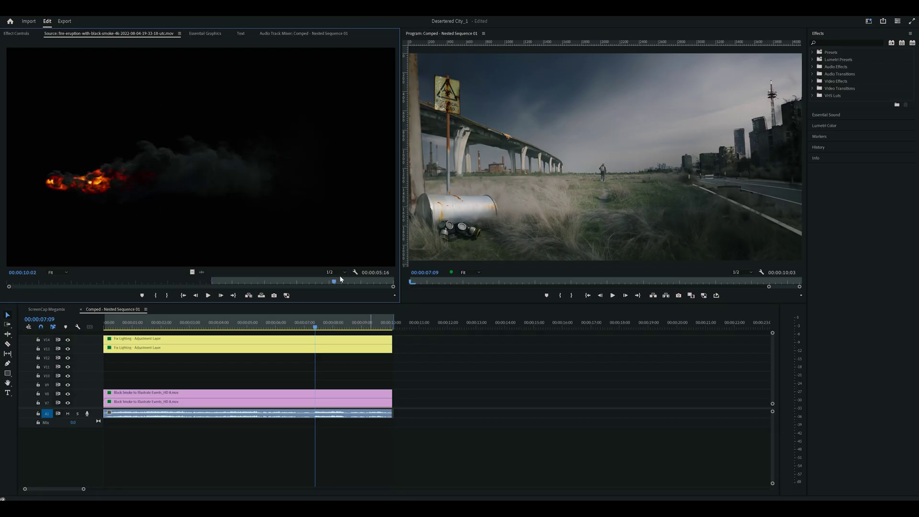
Step: Place the fire-and-smoke clip on V10, rotated -90 at 50 scale, and move it onto the bridge
drag(340, 279, 296, 282)
drag(193, 272, 104, 376)
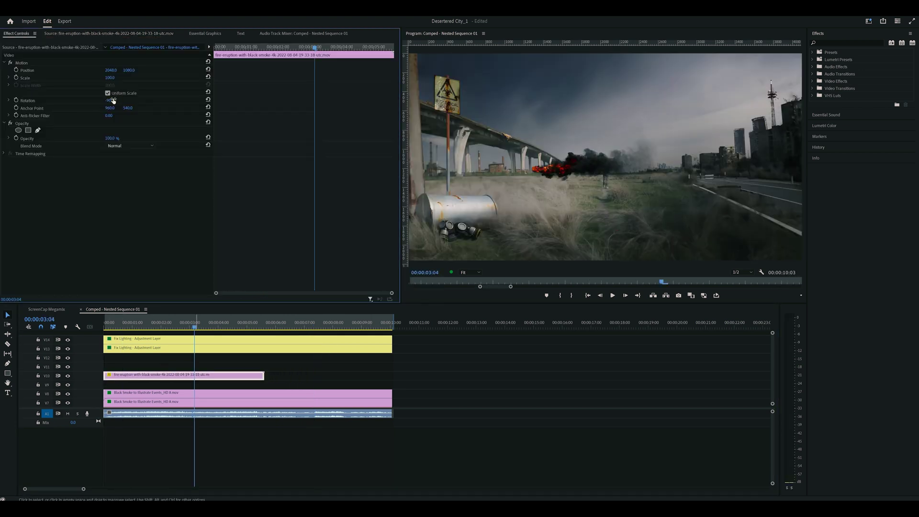
drag(113, 101, 106, 79)
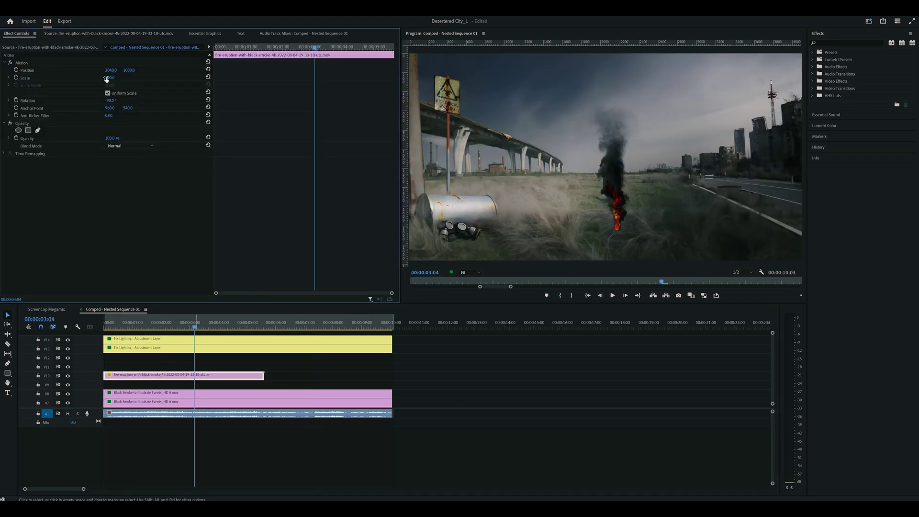
text(50)
key(Return)
click(22, 63)
drag(607, 180, 484, 119)
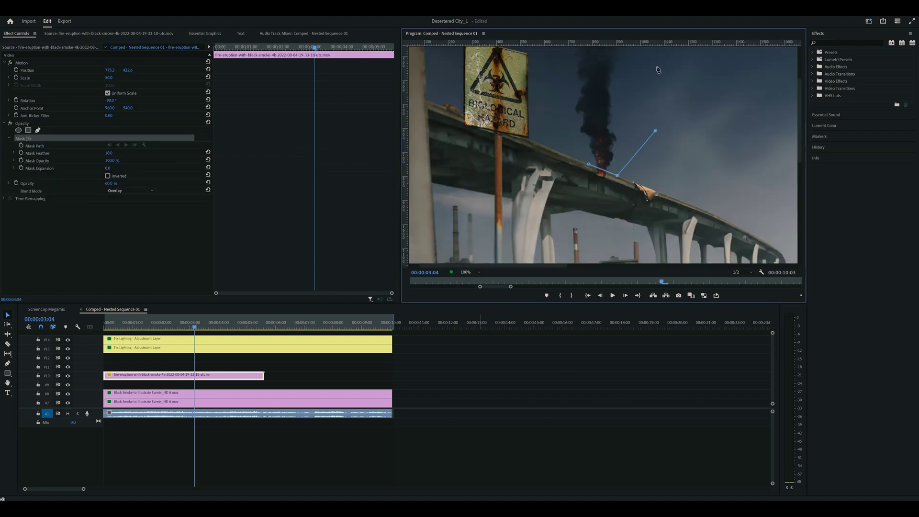
Step: Draw a pen mask around the smoke column, hide its outline, and fit the preview to the frame
click(656, 61)
scroll(657, 62, up, 3)
click(624, 80)
click(592, 58)
click(551, 59)
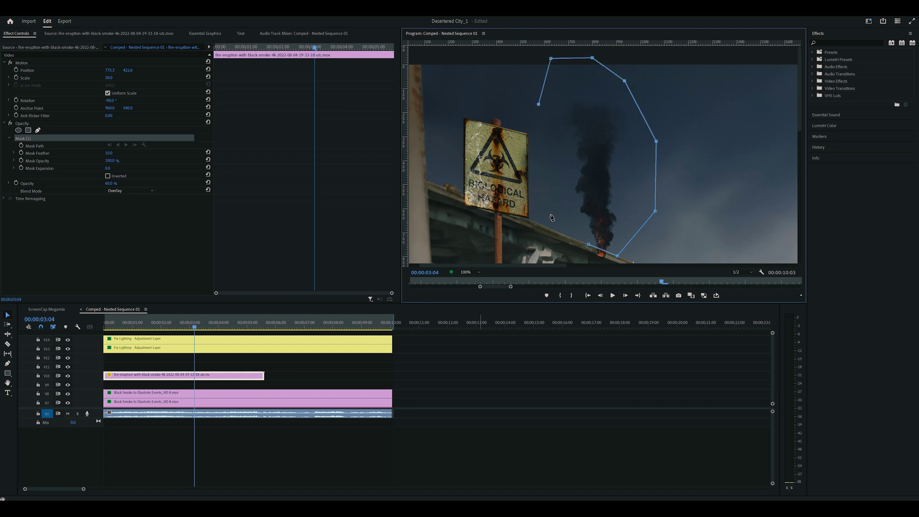
click(15, 123)
click(476, 272)
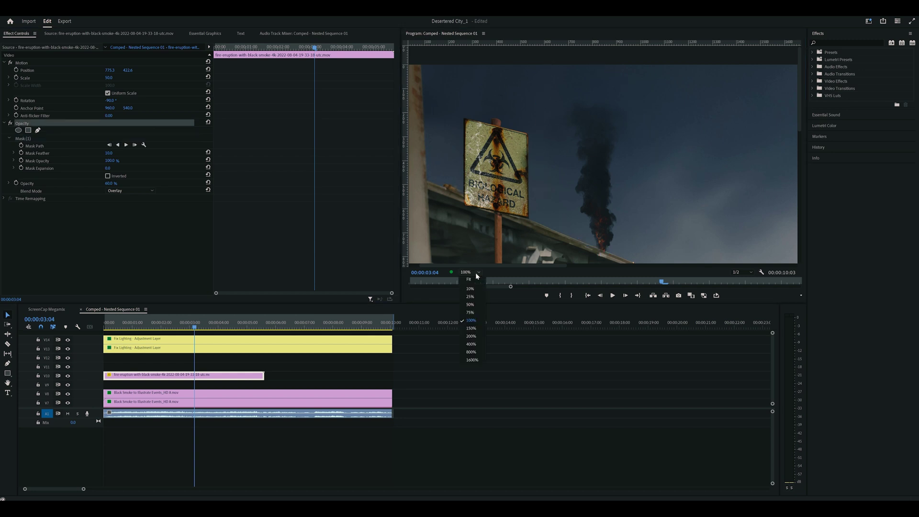
click(470, 280)
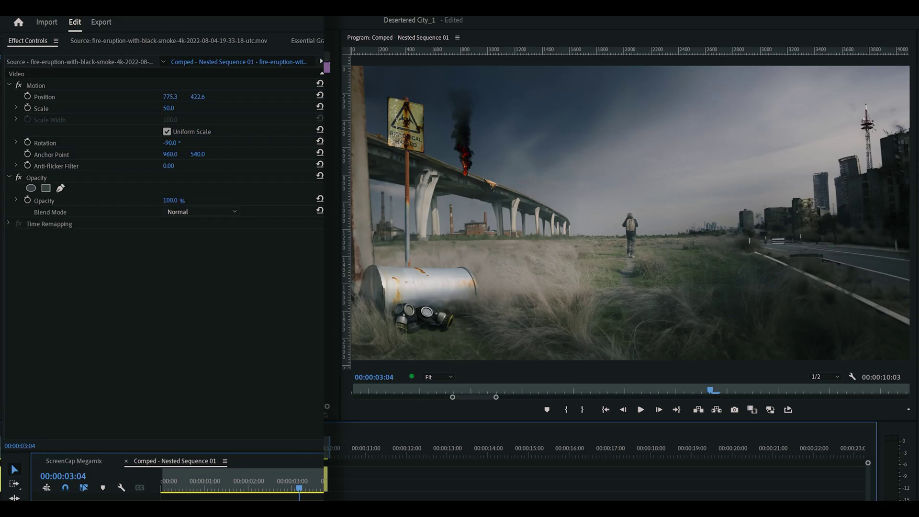
Step: Try Multiply and Screen, then blend the fire clip with Overlay and adjust its opacity
click(191, 212)
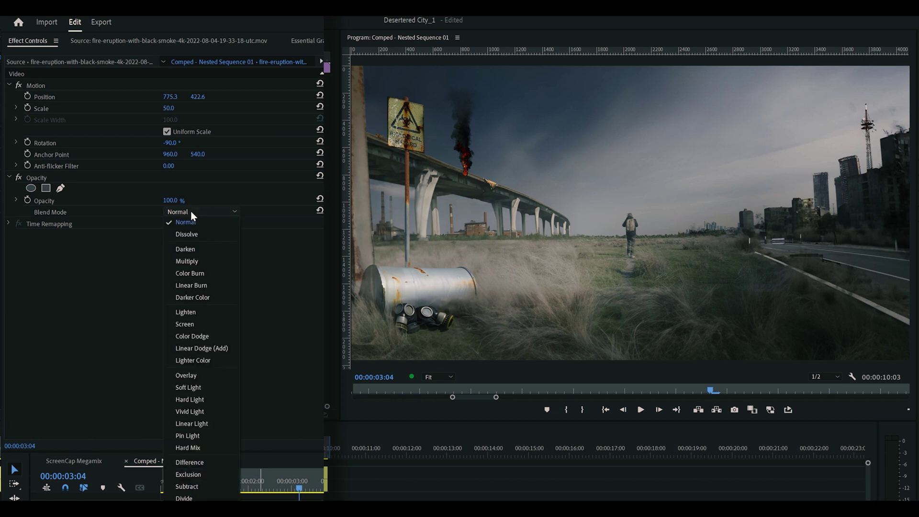
click(188, 261)
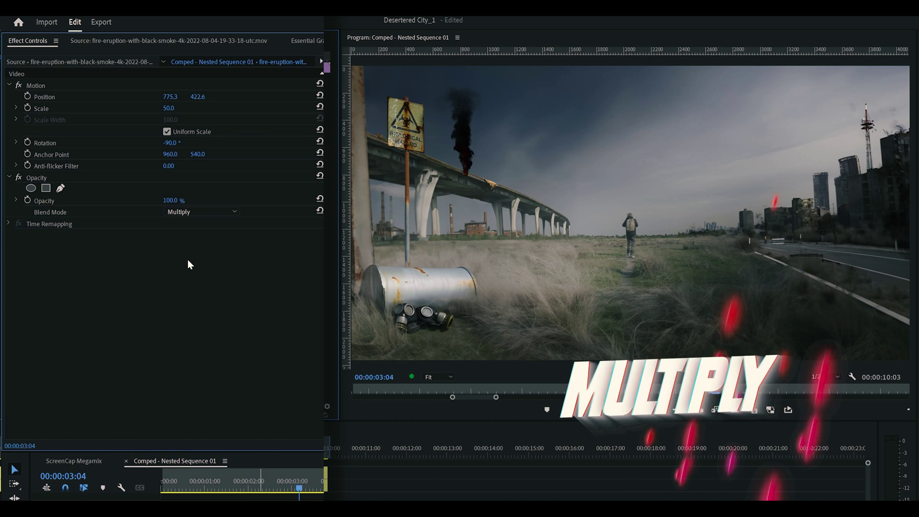
click(192, 213)
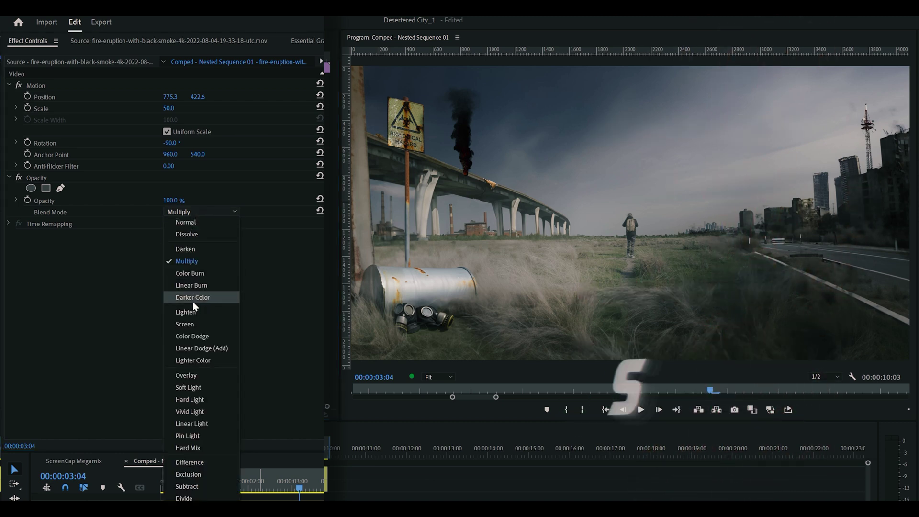
click(194, 324)
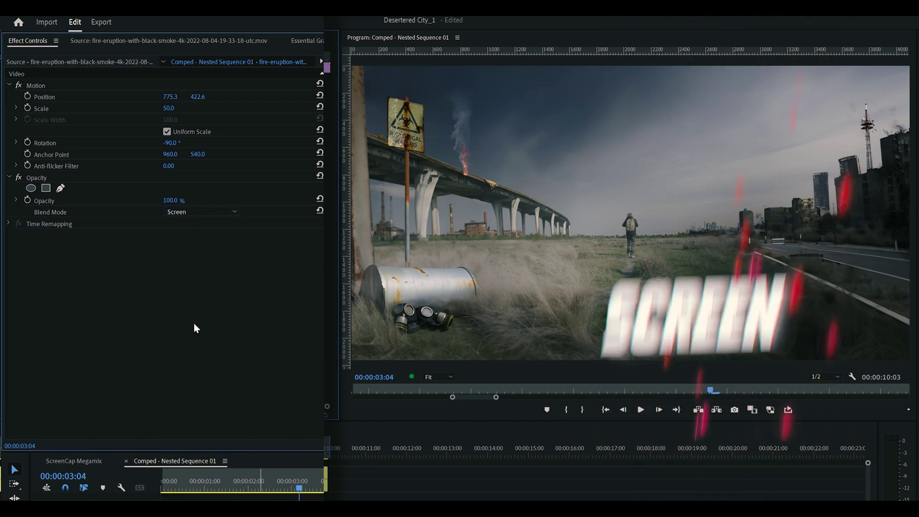
click(201, 212)
click(233, 310)
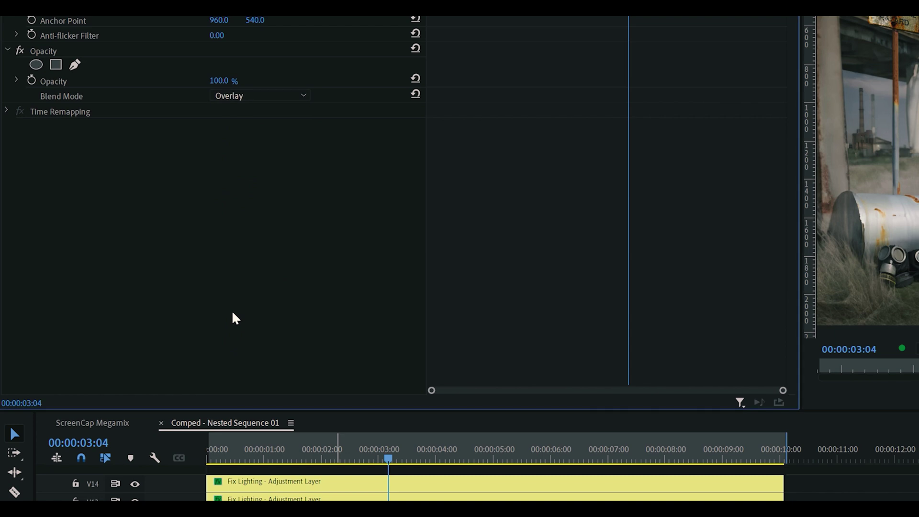
click(230, 78)
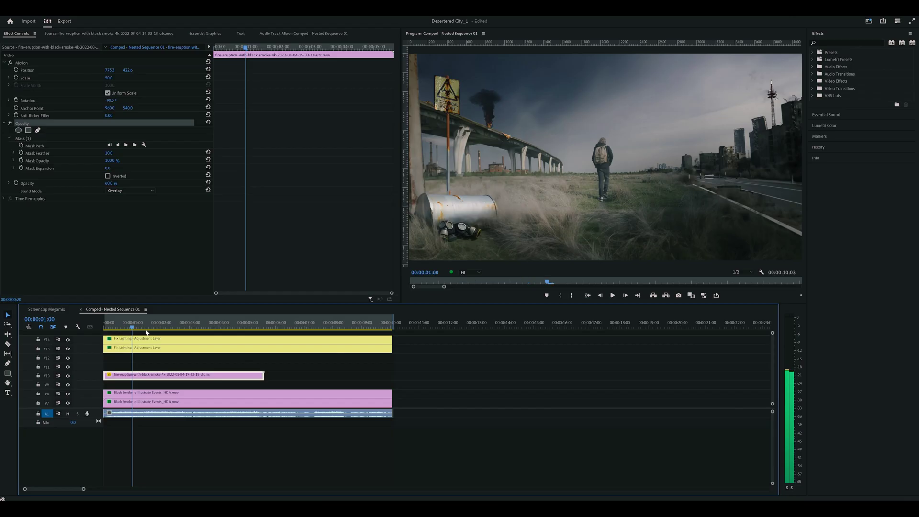
key(space)
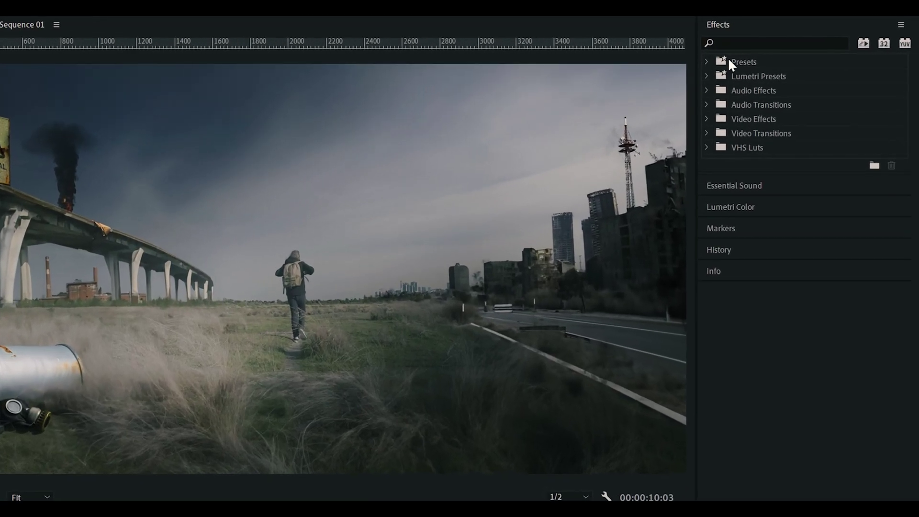
Step: Find Gaussian Blur with the search 'gaus', apply it, and set Blurriness to 20
click(830, 43)
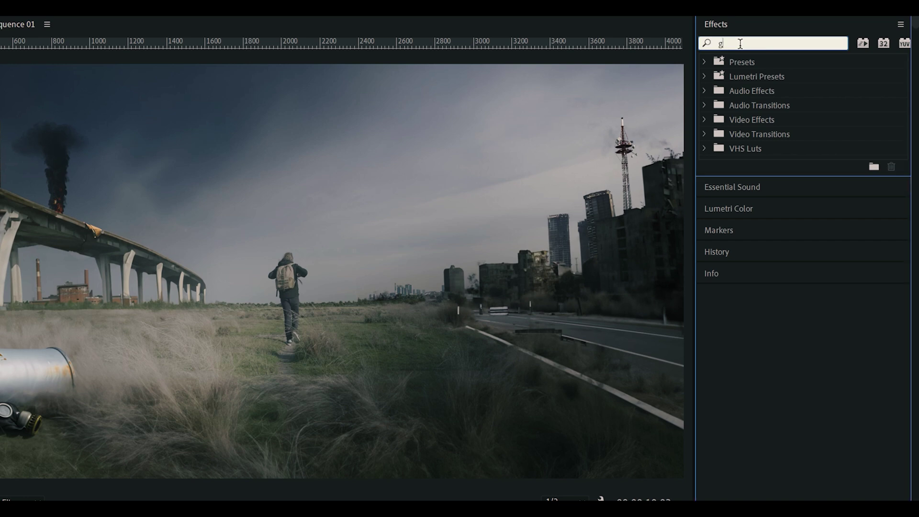
text(gaus)
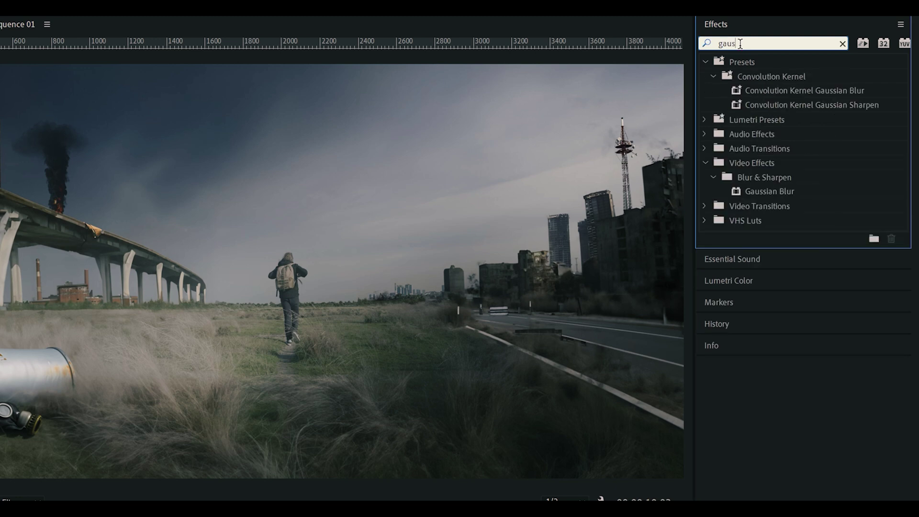
drag(727, 190, 286, 230)
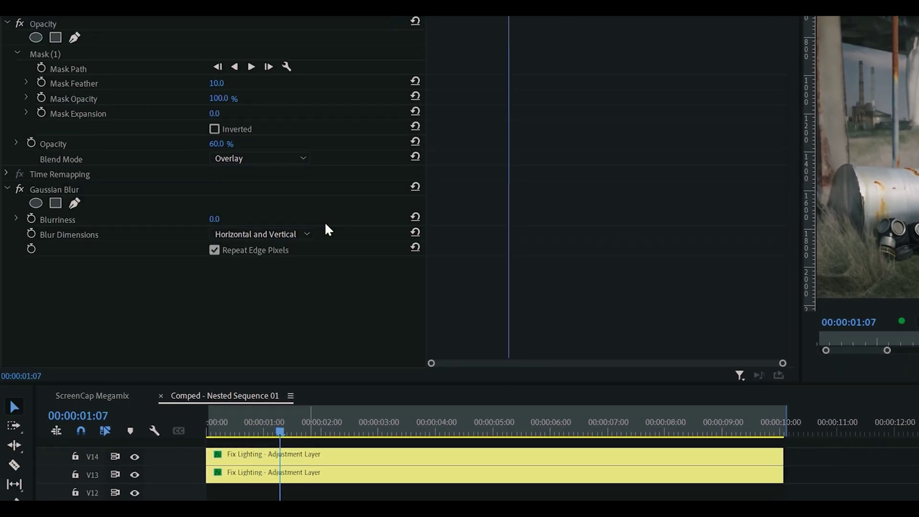
click(215, 219)
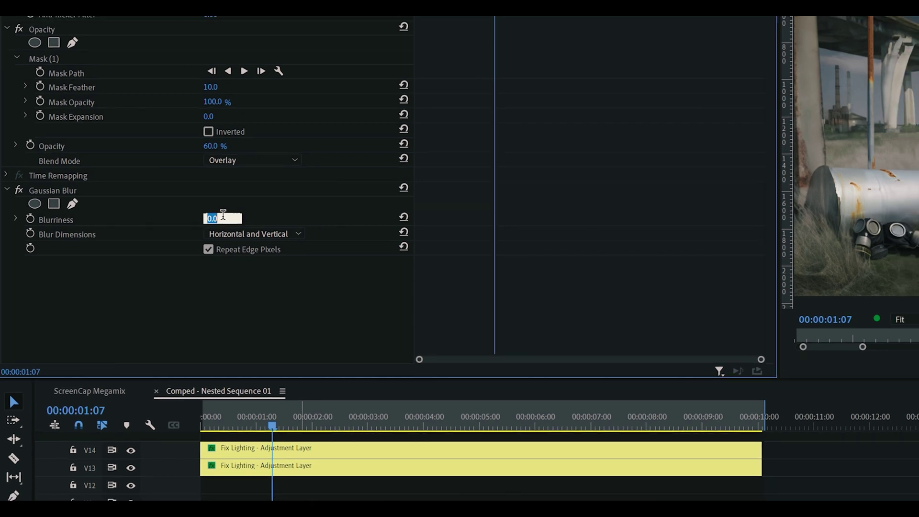
text(20)
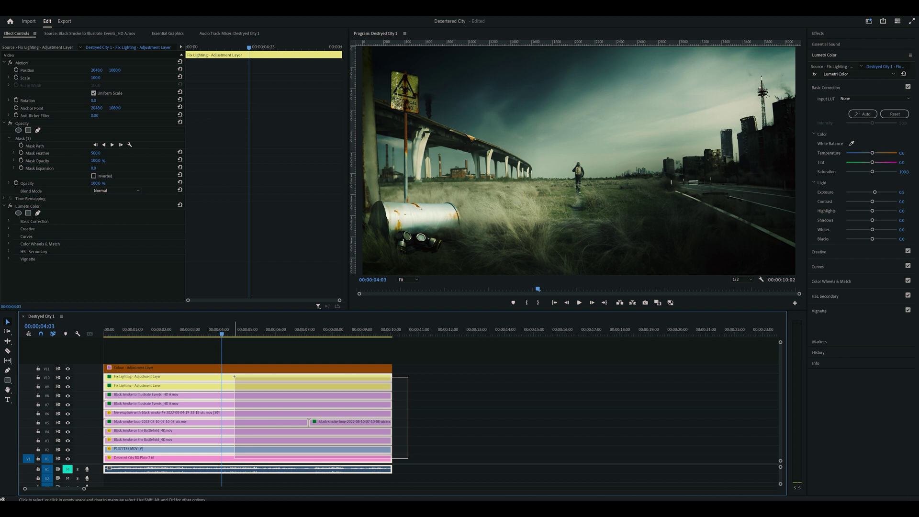
Step: Nest the stacked video clips into Comped - Nested Sequence 01 with the default name
drag(234, 377, 235, 380)
right_click(242, 381)
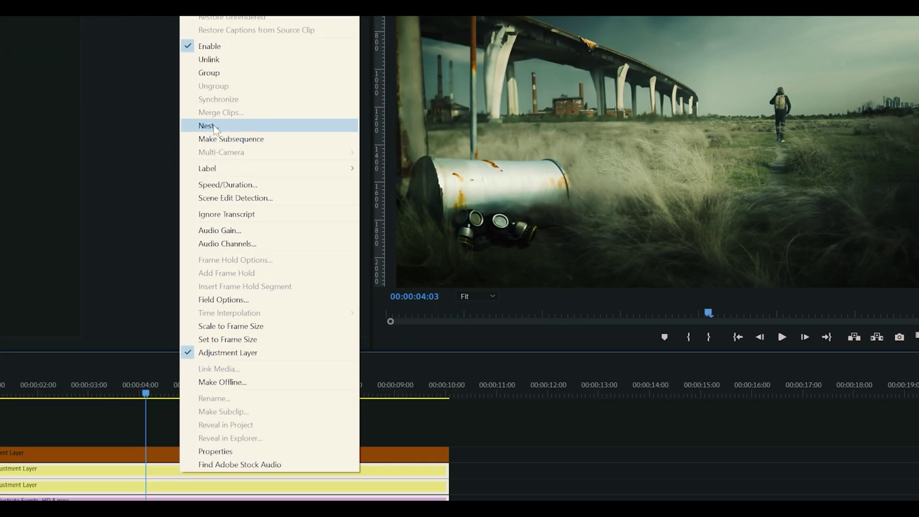
click(211, 126)
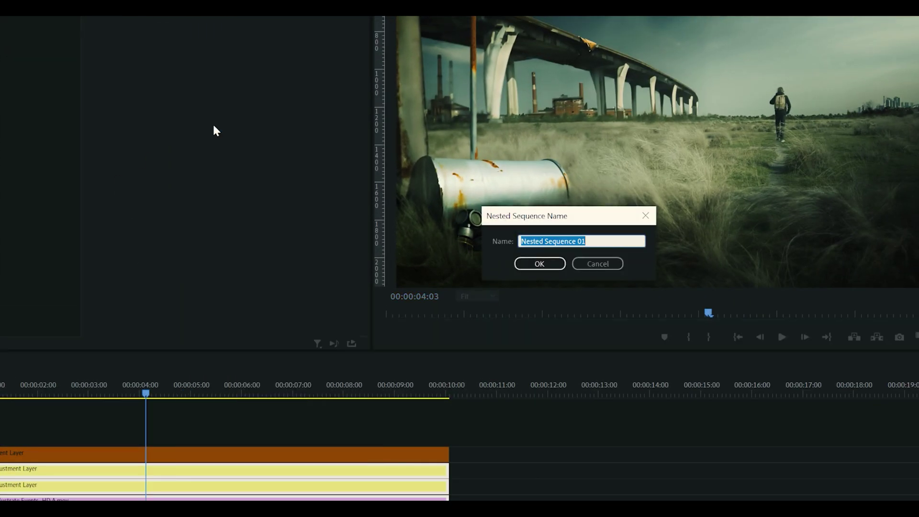
key(Return)
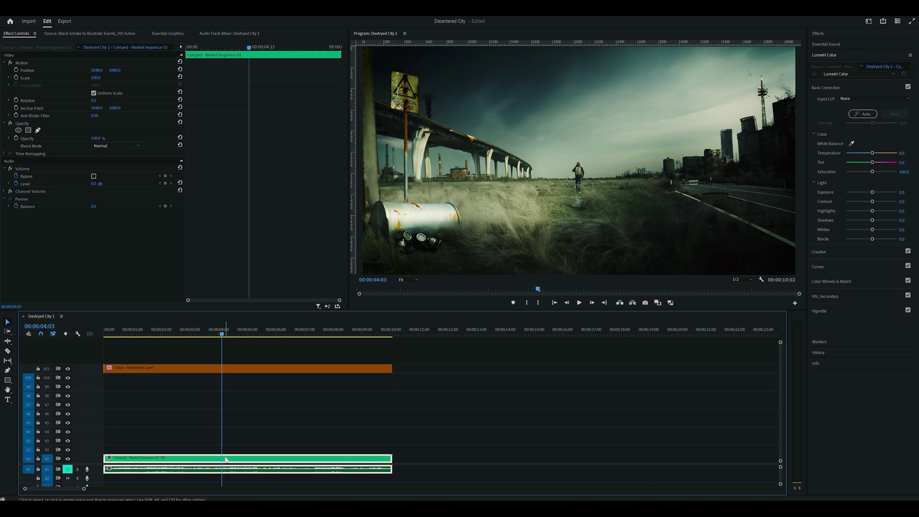
Step: Open the nested sequence and render its previews In to Out
double_click(226, 459)
click(40, 11)
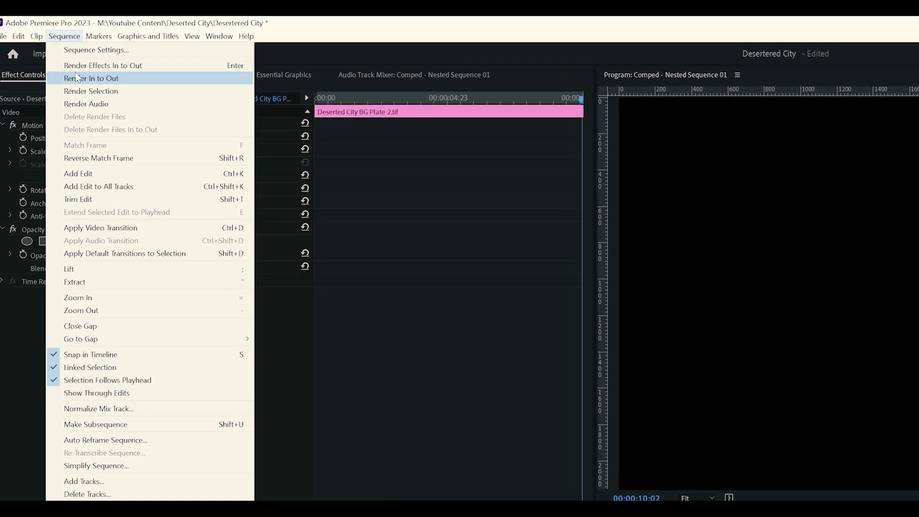
click(77, 78)
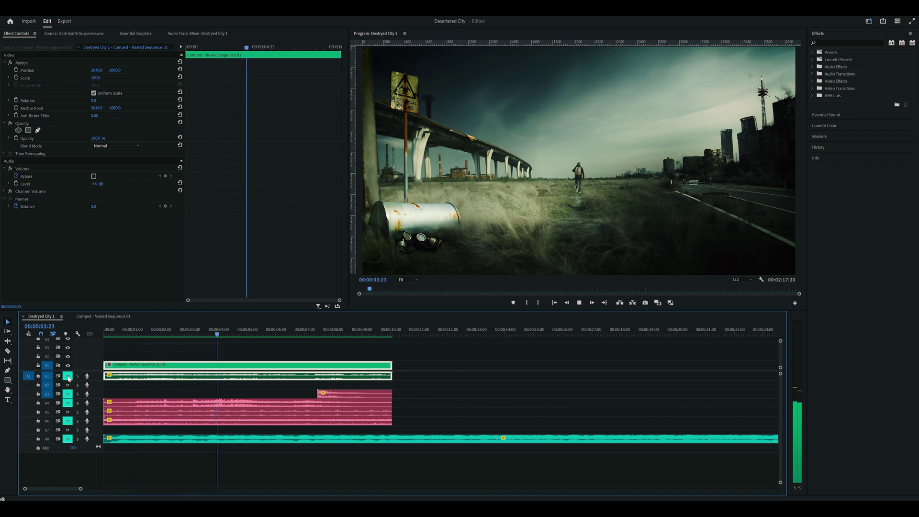
Step: Unmute A3, A4, A6, A1 and A8 while playing from the start to hear footsteps, ambience and music
click(125, 410)
key(space)
key(Home)
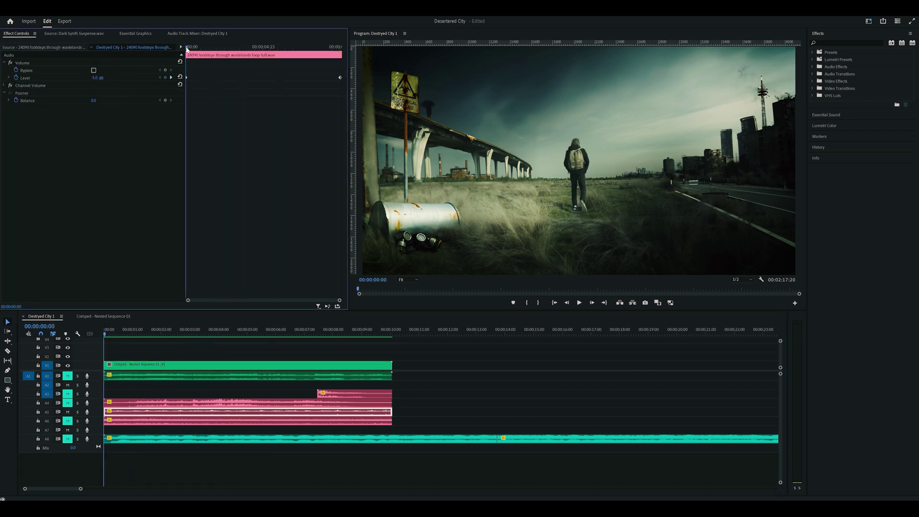
mouse_move(187, 49)
mouse_down()
mouse_move(340, 50)
mouse_move(188, 49)
mouse_up()
click(67, 394)
click(67, 403)
key(space)
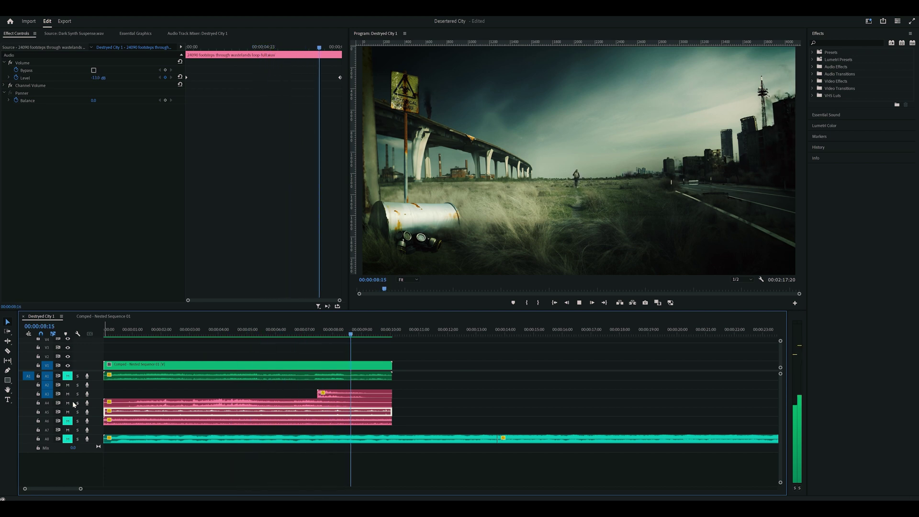
click(67, 421)
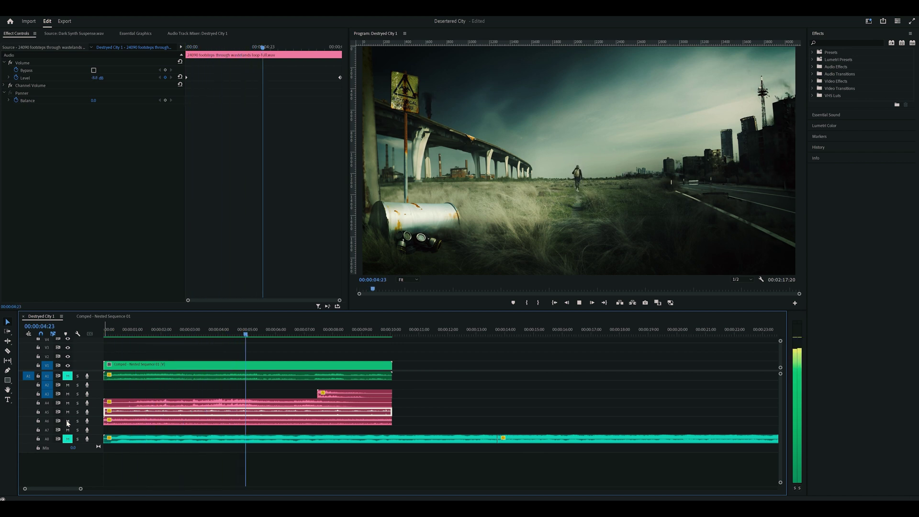
click(67, 375)
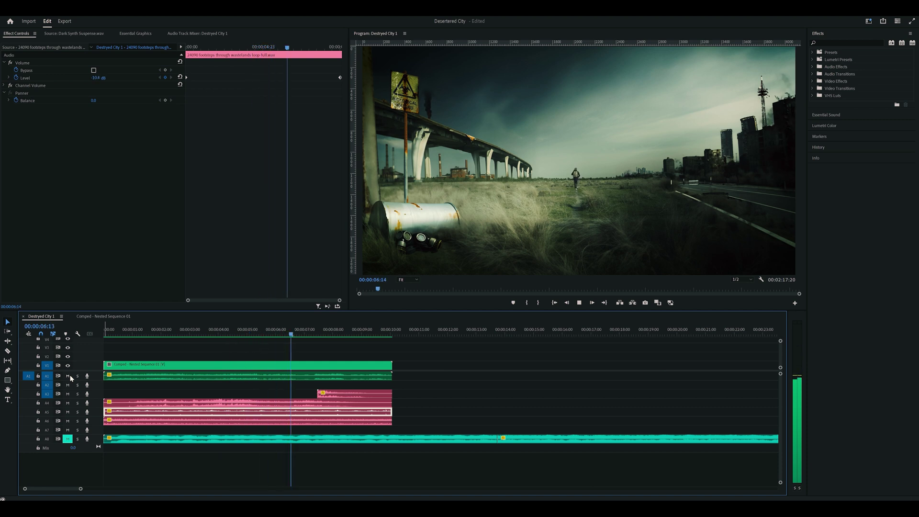
click(68, 439)
key(space)
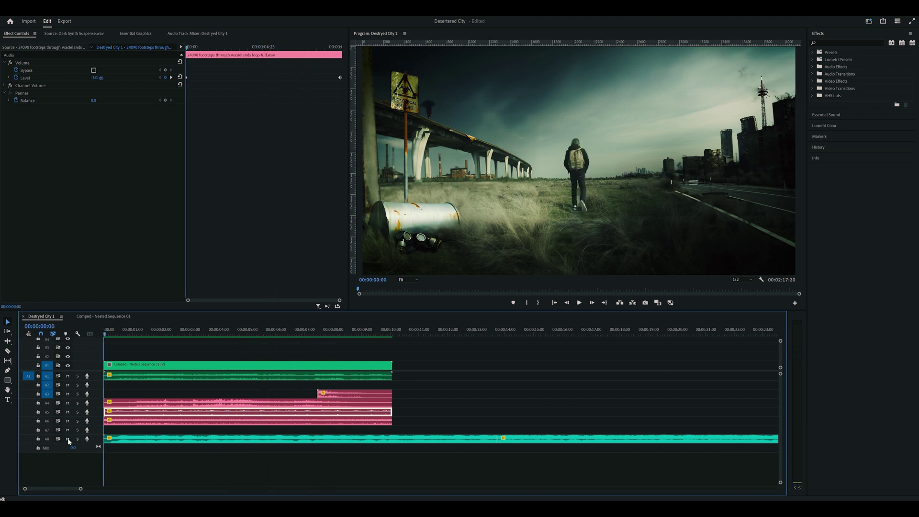
key(space)
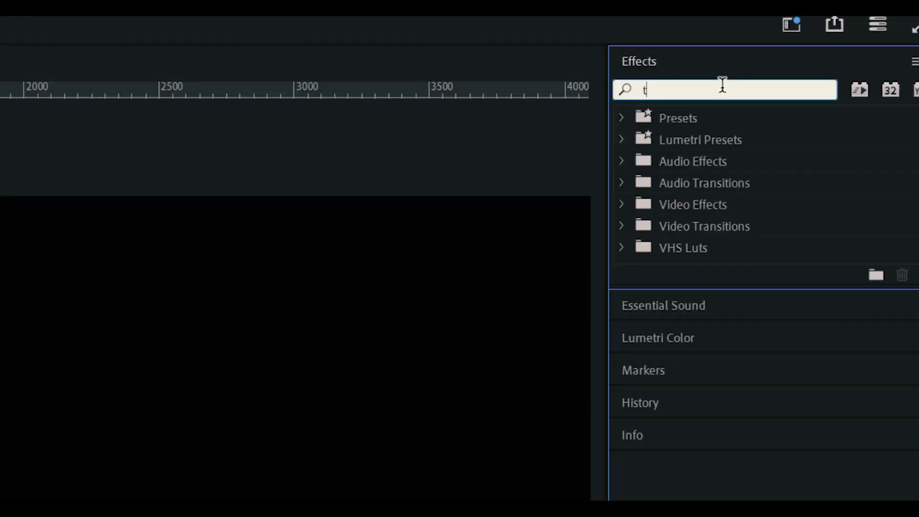
Step: Apply Transform to the nested clip and keyframe Scale from 130 at the start to 100 at the end
text(ransform)
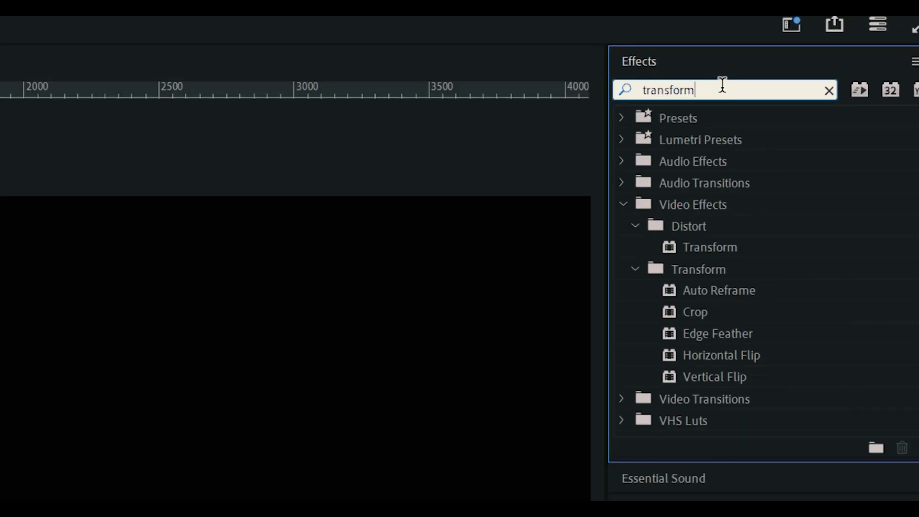
click(670, 244)
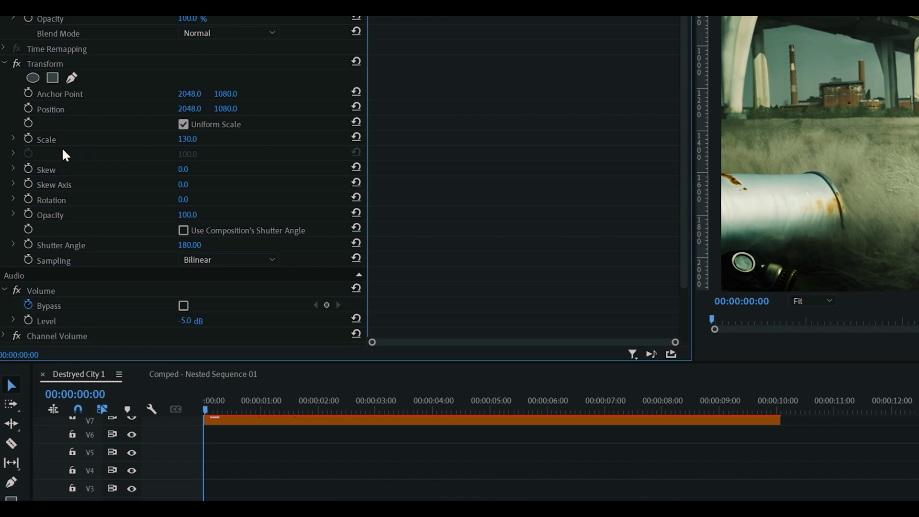
click(29, 140)
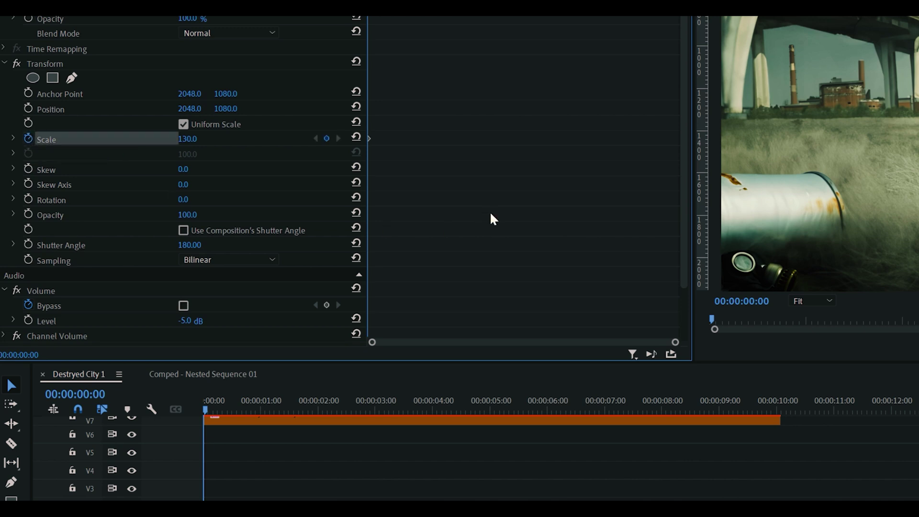
key(End)
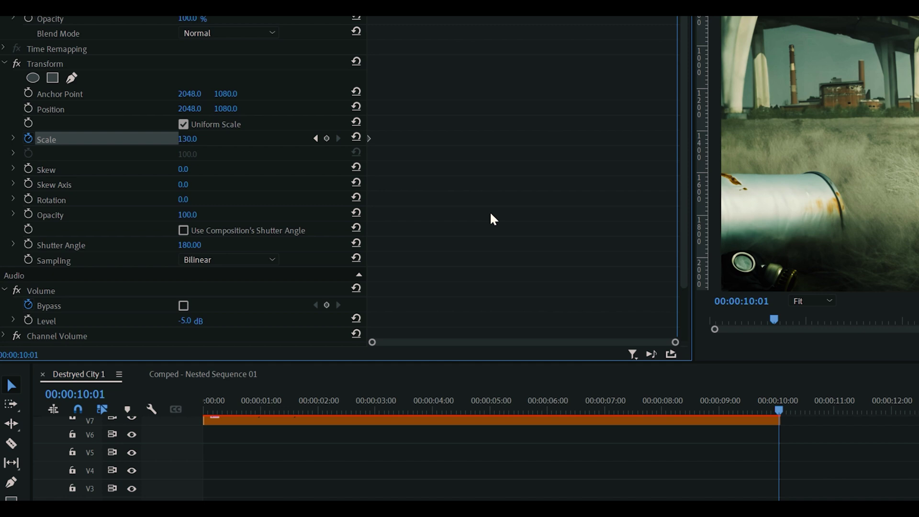
click(356, 138)
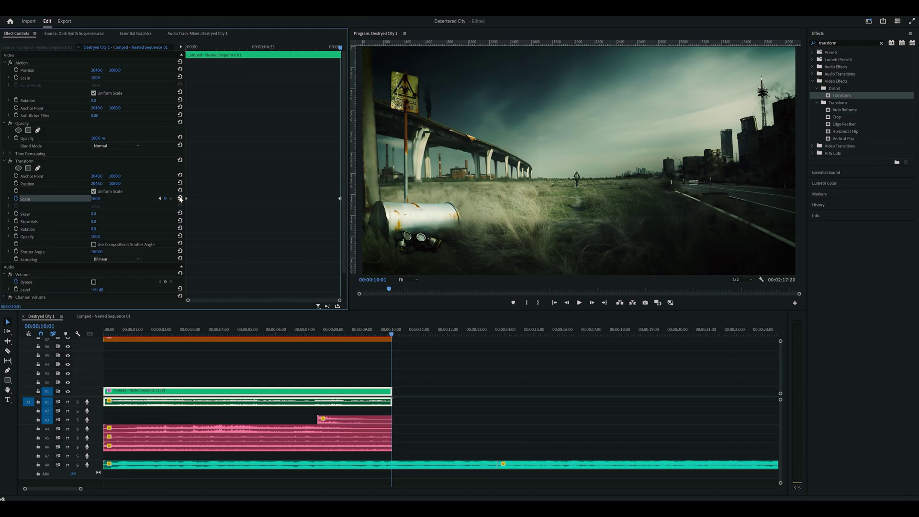
key(Home)
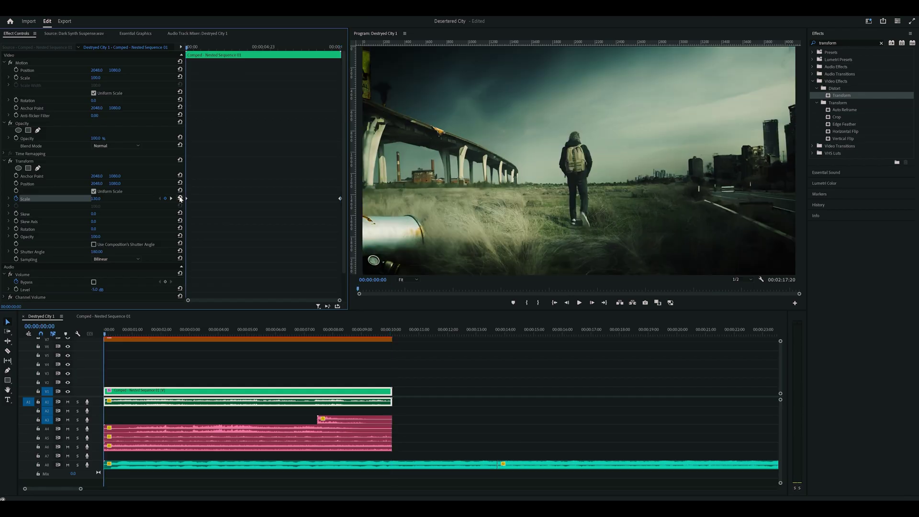
key(space)
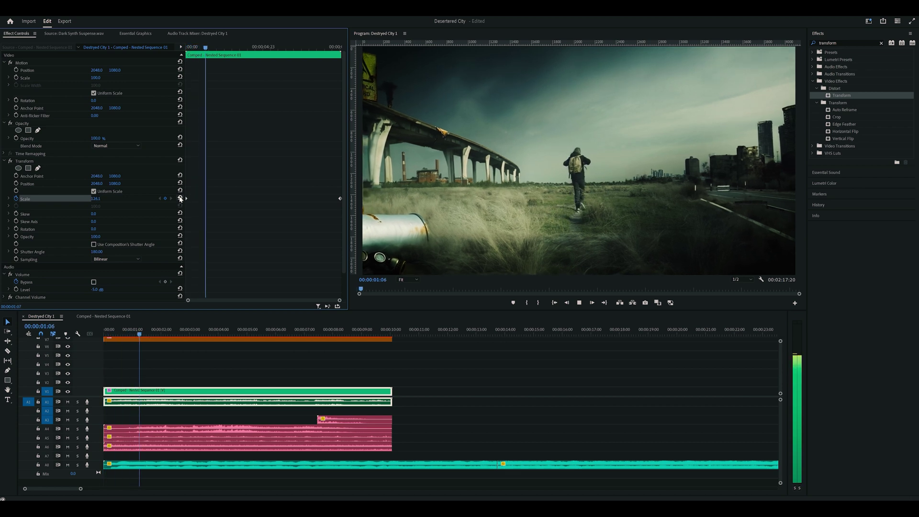
key(space)
click(94, 229)
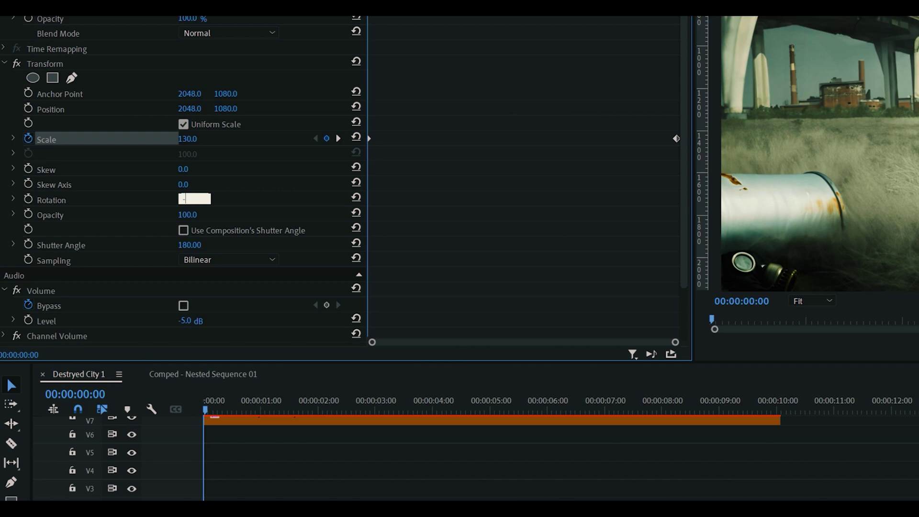
Step: Keyframe Transform Rotation at -3° on the first frame and 0° at the clip end
key(Return)
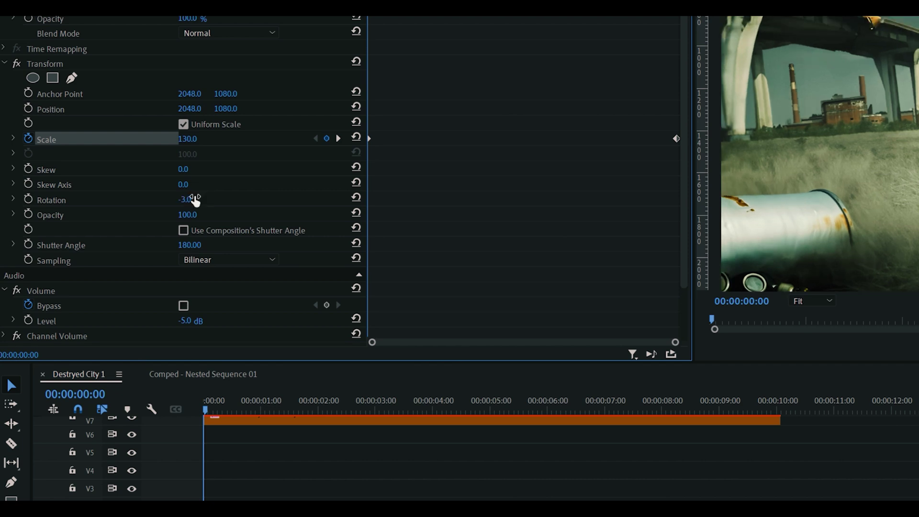
click(29, 200)
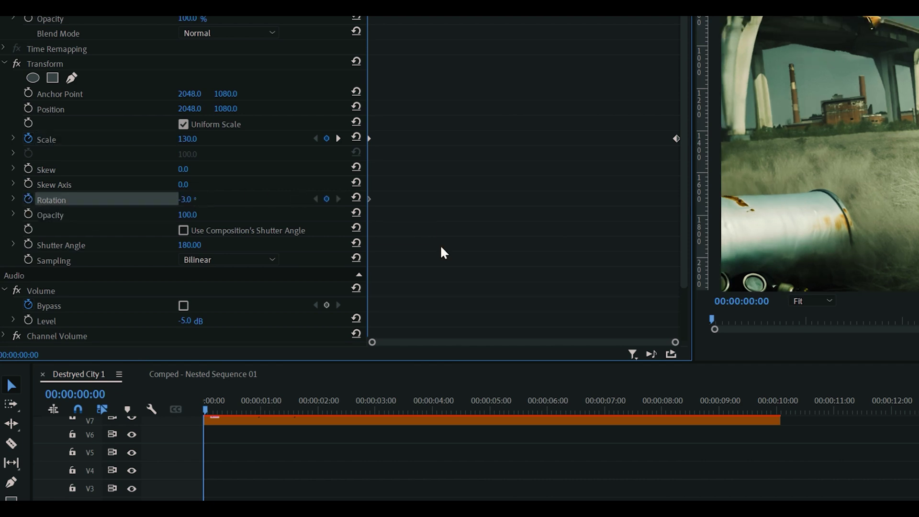
key(End)
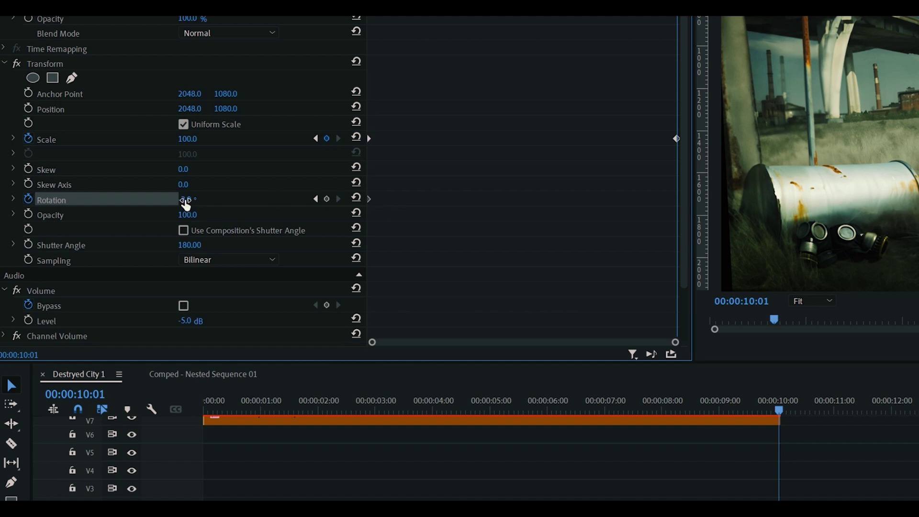
text(0)
key(Return)
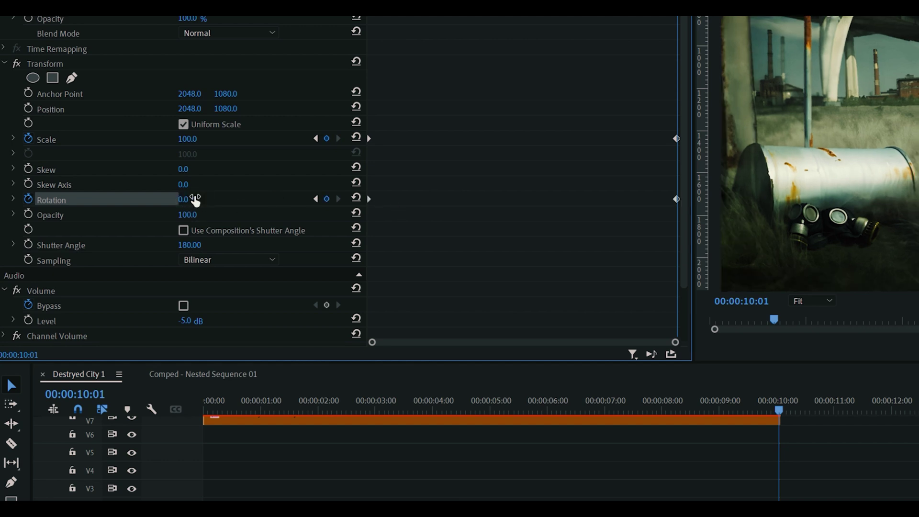